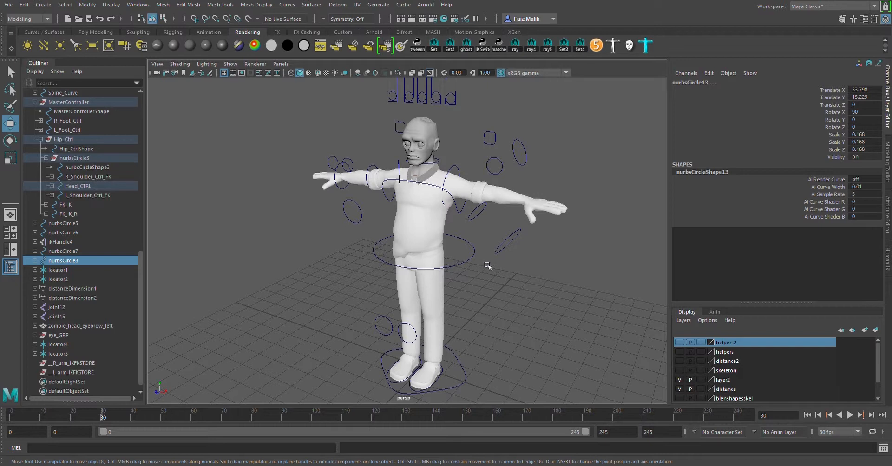
# Try rotating the hip control ring around the character's waist and undo the change
pyautogui.keyDown('alt'); pyautogui.moveTo(474, 240); pyautogui.dragTo(414, 251); pyautogui.keyUp('alt')
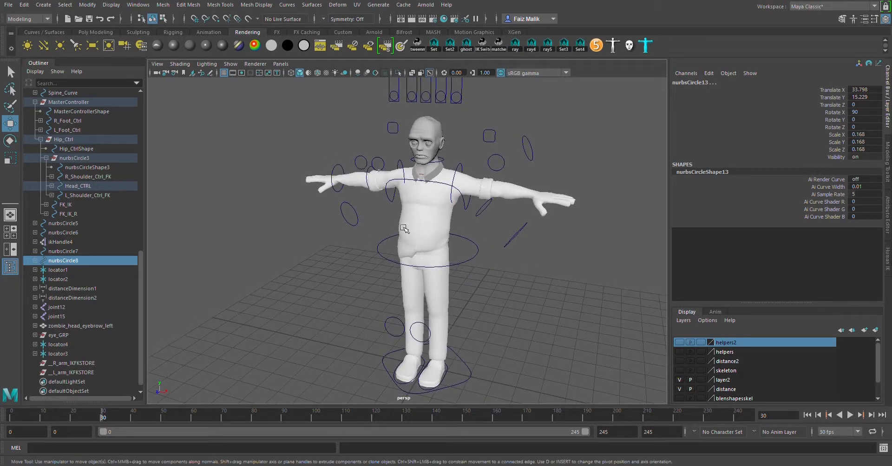
pyautogui.keyDown('alt'); pyautogui.moveTo(421, 181); pyautogui.dragTo(416, 197); pyautogui.keyUp('alt')
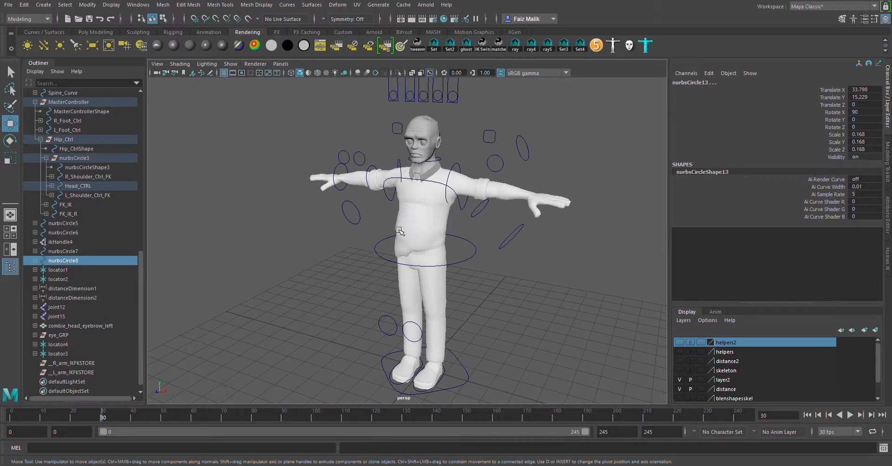
pyautogui.moveTo(436, 278)
pyautogui.keyDown('alt'); pyautogui.mouseDown()
pyautogui.moveTo(464, 314)
pyautogui.moveTo(474, 263)
pyautogui.moveTo(460, 229)
pyautogui.moveTo(468, 239)
pyautogui.moveTo(458, 274)
pyautogui.moveTo(442, 280)
pyautogui.mouseUp(); pyautogui.keyUp('alt')
pyautogui.click(475, 273)
pyautogui.press('e')
pyautogui.hotkey('ctrl', 'z')
pyautogui.hotkey('ctrl', 'z')
# Try rotating the chest control about 12 degrees around Y and undo the rotation
pyautogui.scroll(3, 412, 164)
pyautogui.keyDown('alt'); pyautogui.moveTo(424, 223); pyautogui.dragTo(458, 174); pyautogui.keyUp('alt')
pyautogui.click(445, 175)
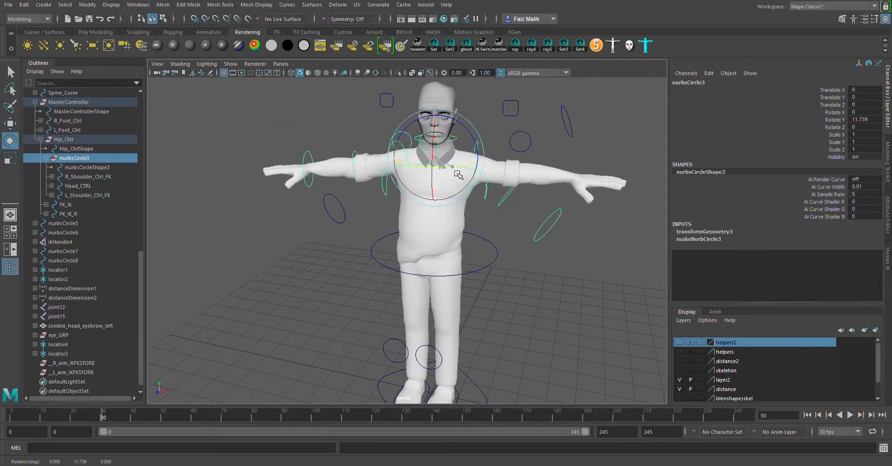
pyautogui.hotkey('ctrl', 'z')
# Try moving the MasterController around the feet slightly along X and undo the move
pyautogui.keyDown('alt'); pyautogui.moveTo(459, 218); pyautogui.dragTo(454, 261); pyautogui.keyUp('alt')
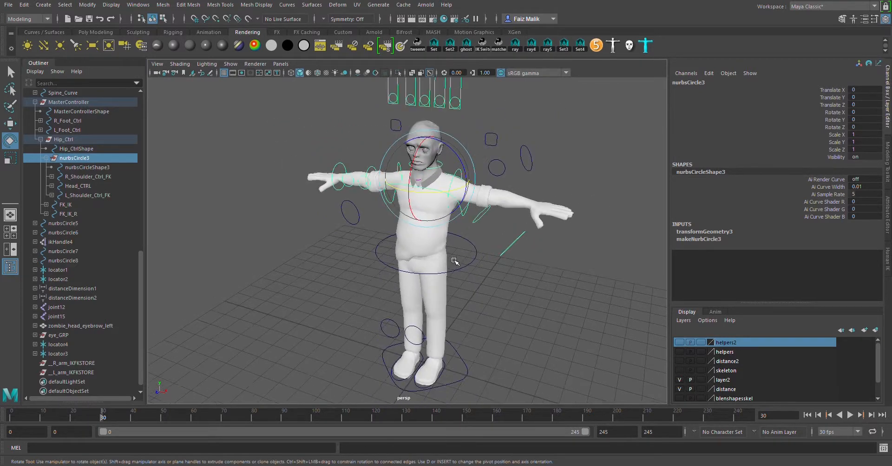
pyautogui.keyDown('alt'); pyautogui.moveTo(454, 261); pyautogui.dragTo(486, 278, button='middle'); pyautogui.keyUp('alt')
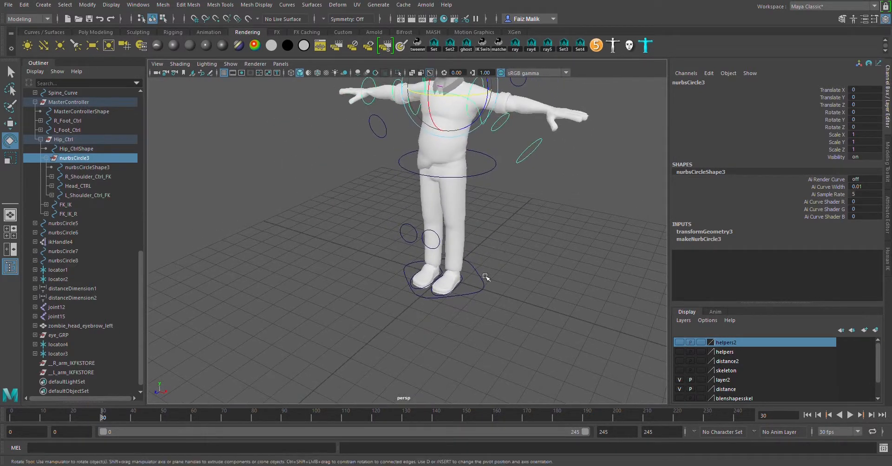
pyautogui.click(485, 278)
pyautogui.click(475, 292)
pyautogui.press('w')
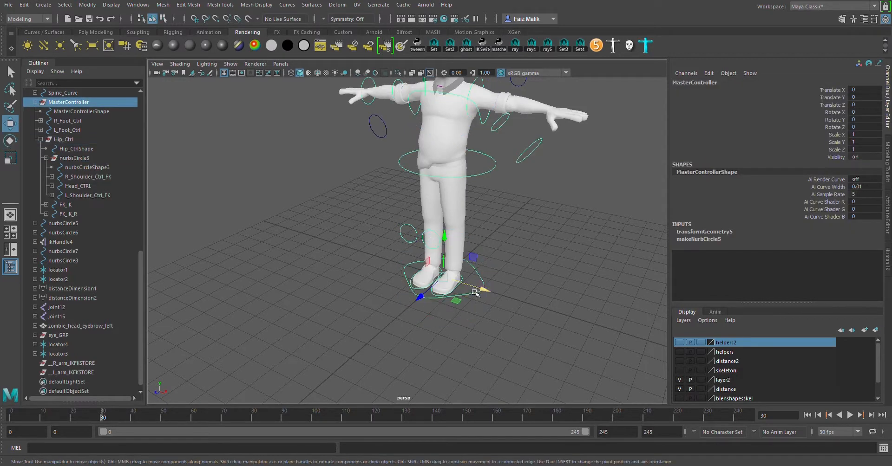
pyautogui.moveTo(475, 293)
pyautogui.mouseDown()
pyautogui.moveTo(485, 293)
pyautogui.moveTo(477, 289)
pyautogui.mouseUp()
pyautogui.hotkey('ctrl', 'z')
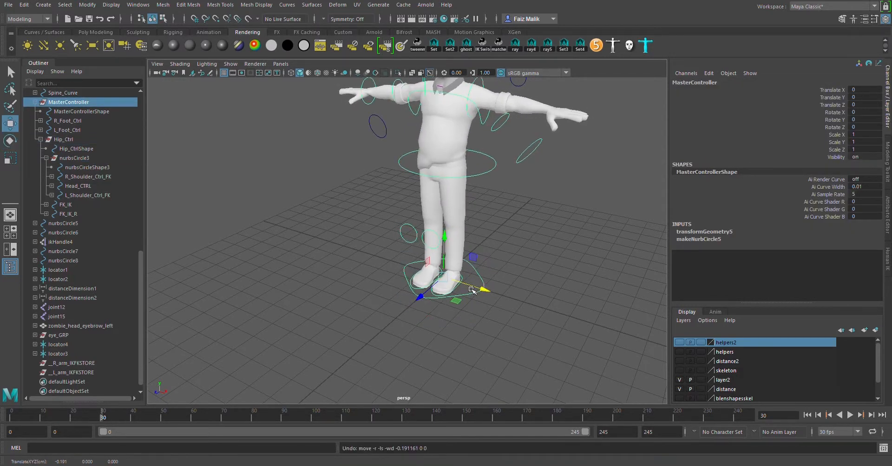
# Try raising the left foot control about 0.75 units in Y to bend the knee, and undo it
pyautogui.keyDown('alt'); pyautogui.moveTo(439, 261); pyautogui.dragTo(454, 249); pyautogui.keyUp('alt')
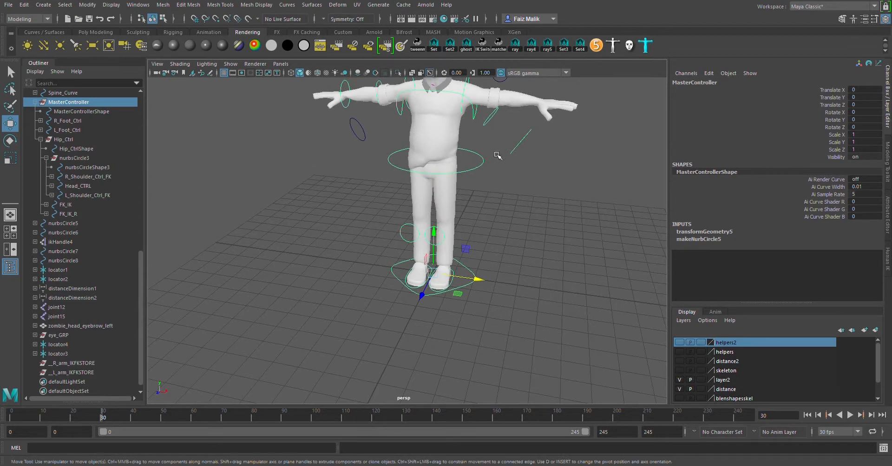
pyautogui.moveTo(472, 289)
pyautogui.keyDown('alt'); pyautogui.mouseDown()
pyautogui.moveTo(470, 247)
pyautogui.moveTo(482, 227)
pyautogui.moveTo(456, 267)
pyautogui.moveTo(469, 308)
pyautogui.moveTo(470, 274)
pyautogui.moveTo(474, 294)
pyautogui.mouseUp(); pyautogui.keyUp('alt')
pyautogui.keyDown('alt'); pyautogui.moveTo(474, 297); pyautogui.dragTo(478, 206, button='middle'); pyautogui.keyUp('alt')
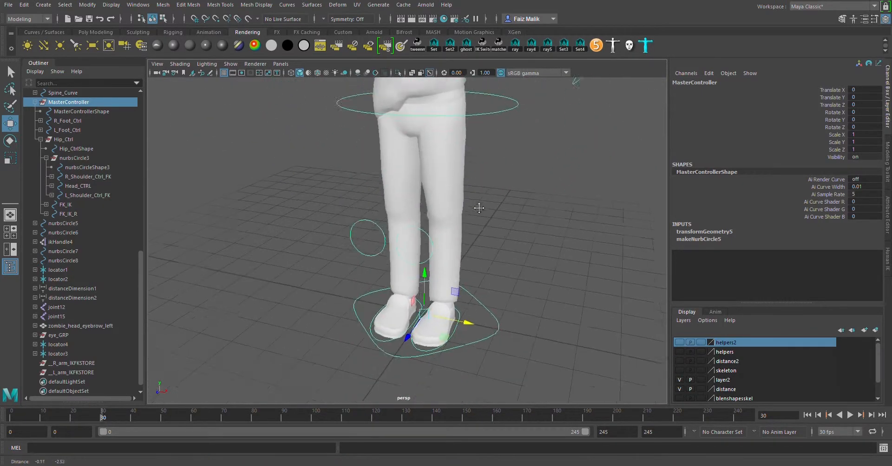
pyautogui.keyDown('alt'); pyautogui.moveTo(478, 206); pyautogui.dragTo(460, 228); pyautogui.keyUp('alt')
pyautogui.scroll(2, 500, 326)
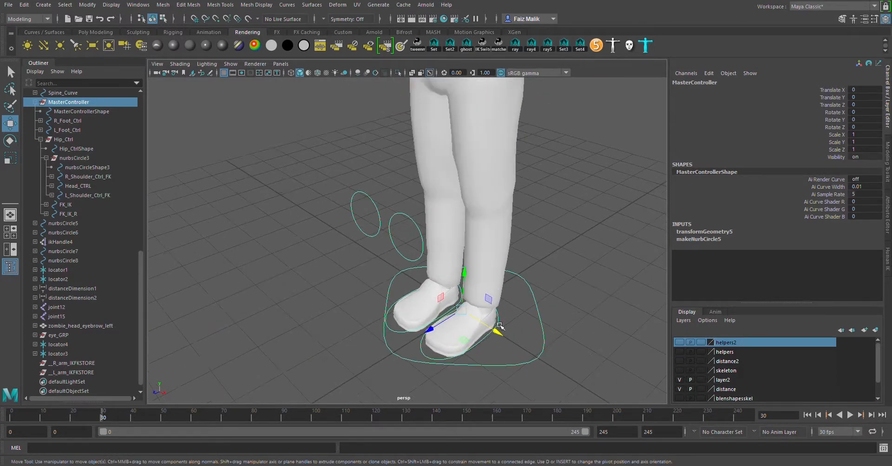
pyautogui.click(481, 355)
pyautogui.moveTo(487, 297); pyautogui.dragTo(487, 238)
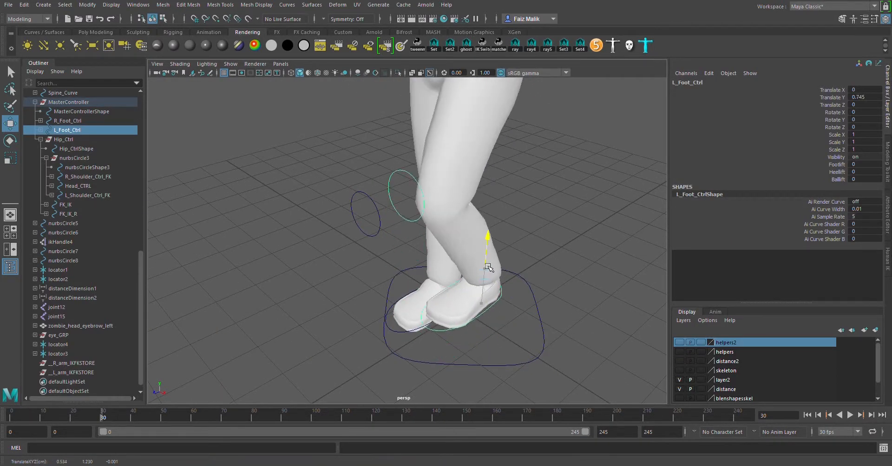
pyautogui.hotkey('ctrl', 'z')
# Try moving the left foot control several more times to test the leg's IK, undoing each move
pyautogui.moveTo(485, 297); pyautogui.dragTo(490, 261)
pyautogui.moveTo(471, 295); pyautogui.dragTo(490, 255)
pyautogui.hotkey('ctrl', 'z')
pyautogui.hotkey('ctrl', 'z')
pyautogui.hotkey('ctrl', 'z')
pyautogui.moveTo(489, 292)
pyautogui.mouseDown()
pyautogui.moveTo(492, 264)
pyautogui.moveTo(453, 304)
pyautogui.moveTo(477, 295)
pyautogui.moveTo(478, 284)
pyautogui.mouseUp()
pyautogui.hotkey('ctrl', 'z')
pyautogui.press('alt')
pyautogui.hotkey('ctrl', 'z')
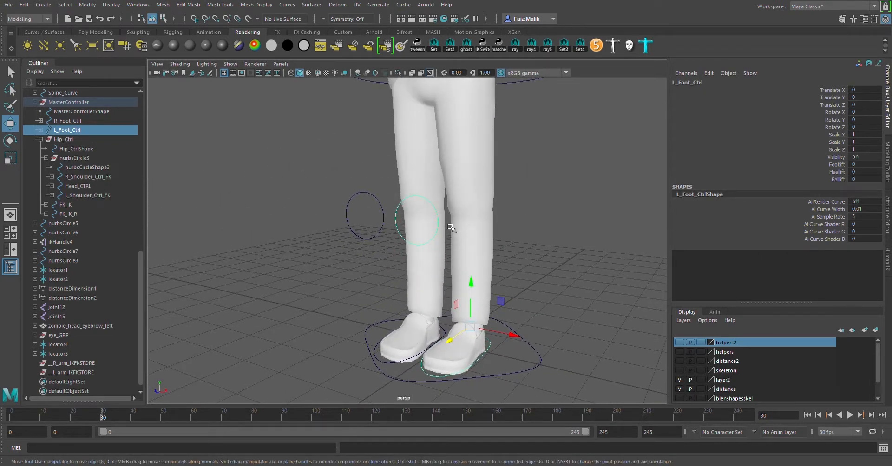
pyautogui.keyDown('alt'); pyautogui.moveTo(451, 228); pyautogui.dragTo(423, 219); pyautogui.keyUp('alt')
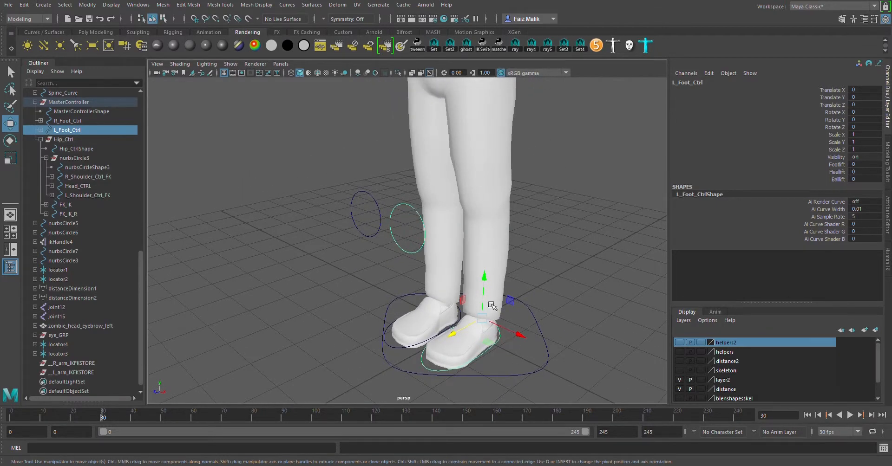
pyautogui.moveTo(489, 294); pyautogui.dragTo(490, 278)
pyautogui.hotkey('ctrl', 'z')
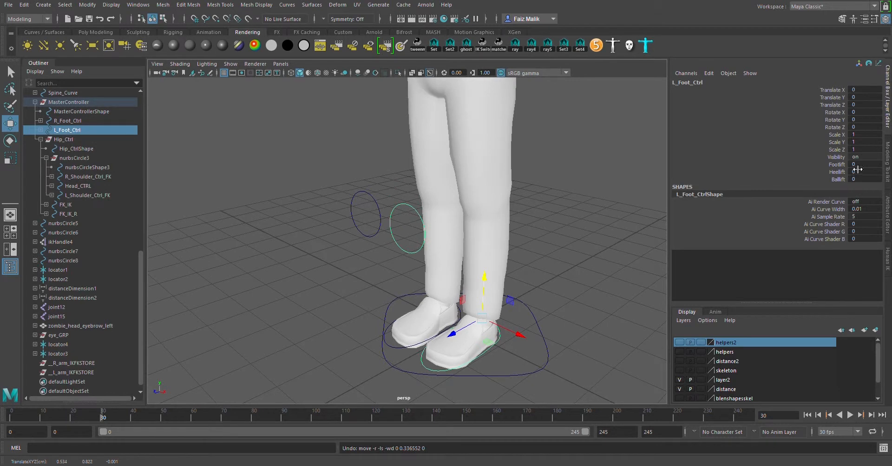
# Try adjusting the Heellift attribute of the left foot control and undo the changes
pyautogui.moveTo(866, 170)
pyautogui.mouseDown(button='middle')
pyautogui.moveTo(844, 170)
pyautogui.moveTo(882, 173)
pyautogui.moveTo(877, 179)
pyautogui.mouseUp(button='middle')
pyautogui.hotkey('ctrl', 'z')
pyautogui.hotkey('ctrl', 'z')
pyautogui.hotkey('ctrl', 'z')
pyautogui.keyDown('alt'); pyautogui.moveTo(403, 368); pyautogui.dragTo(467, 332); pyautogui.keyUp('alt')
pyautogui.keyDown('alt'); pyautogui.moveTo(526, 345); pyautogui.dragTo(524, 364); pyautogui.keyUp('alt')
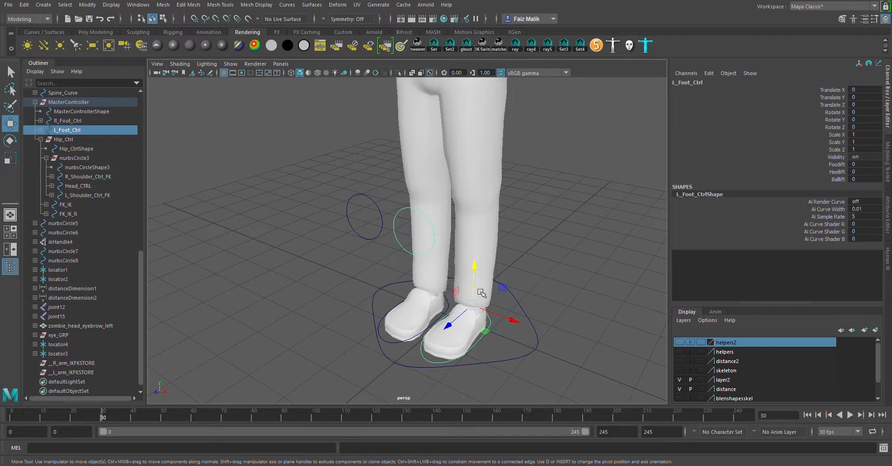
# Try lifting the left foot control slightly to check the knee's bend, and undo all the changes
pyautogui.moveTo(481, 294); pyautogui.dragTo(481, 280)
pyautogui.keyDown('alt'); pyautogui.moveTo(446, 186); pyautogui.dragTo(413, 246); pyautogui.keyUp('alt')
pyautogui.click(445, 178)
pyautogui.hotkey('ctrl', 'z')
pyautogui.hotkey('ctrl', 'z')
pyautogui.hotkey('ctrl', 'z')
pyautogui.hotkey('ctrl', 'z')
pyautogui.hotkey('ctrl', 'z')
pyautogui.hotkey('ctrl', 'z')
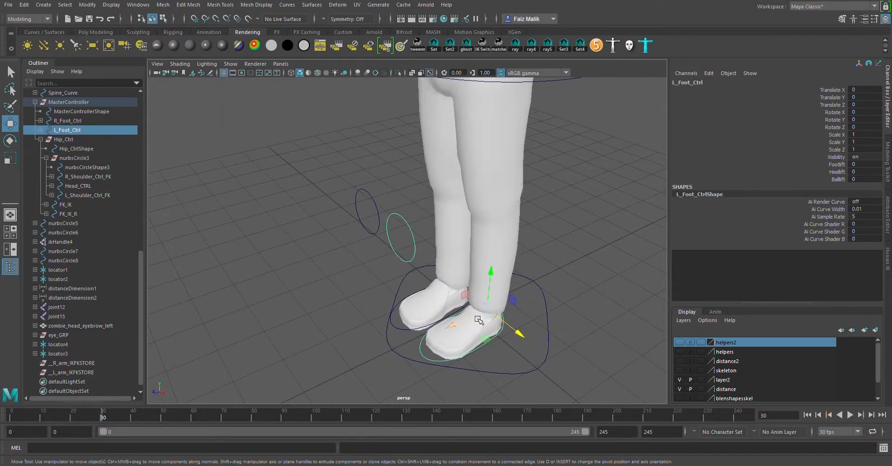
# Raise the left foot control about 0.43 units in Y and reset its Translate Y to 0
pyautogui.scroll(5, 465, 286)
pyautogui.keyDown('alt'); pyautogui.moveTo(500, 323); pyautogui.dragTo(520, 241); pyautogui.keyUp('alt')
pyautogui.scroll(-6, 465, 286)
pyautogui.keyDown('alt'); pyautogui.moveTo(519, 240); pyautogui.dragTo(497, 310, button='middle'); pyautogui.keyUp('alt')
pyautogui.keyDown('alt'); pyautogui.moveTo(497, 311); pyautogui.dragTo(495, 286); pyautogui.keyUp('alt')
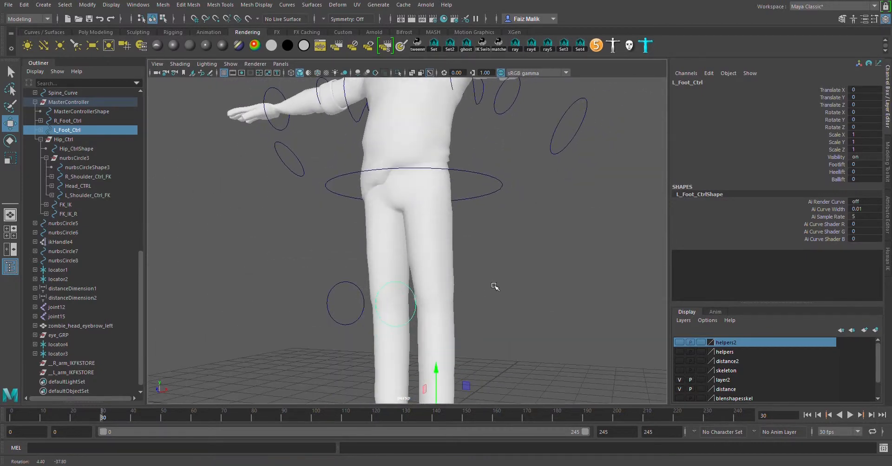
pyautogui.keyDown('alt'); pyautogui.moveTo(494, 286); pyautogui.dragTo(518, 179, button='middle'); pyautogui.keyUp('alt')
pyautogui.keyDown('alt'); pyautogui.moveTo(518, 179); pyautogui.dragTo(500, 214); pyautogui.keyUp('alt')
pyautogui.moveTo(458, 264); pyautogui.dragTo(463, 239)
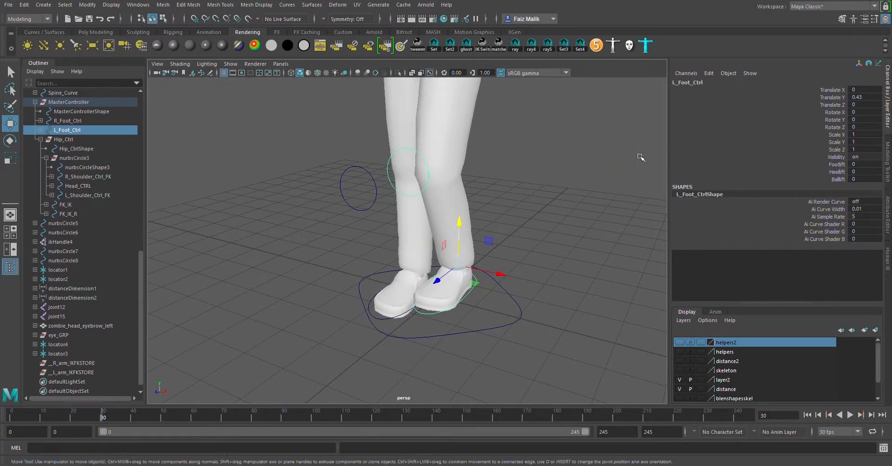
pyautogui.doubleClick(877, 99)
pyautogui.press('Return')
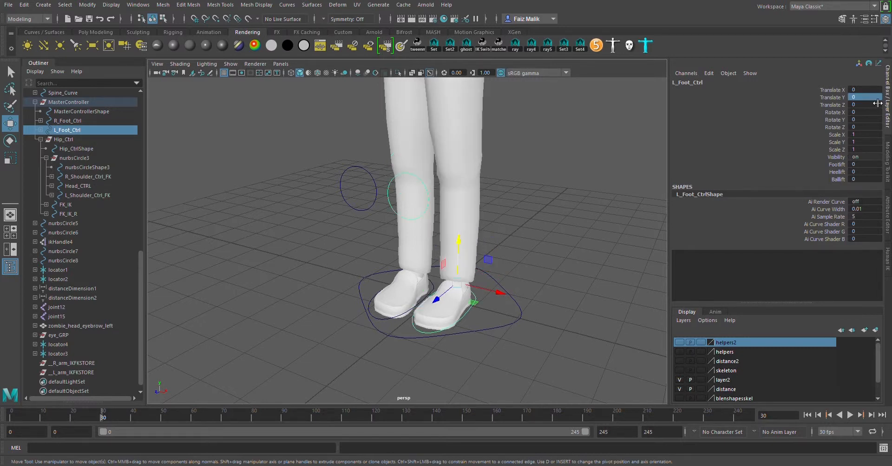
# Try rotating the left shoulder FK control to raise the arm slightly, and undo the rotation
pyautogui.keyDown('alt'); pyautogui.moveTo(335, 203); pyautogui.dragTo(478, 227); pyautogui.keyUp('alt')
pyautogui.keyDown('alt'); pyautogui.moveTo(472, 157); pyautogui.dragTo(505, 130); pyautogui.keyUp('alt')
pyautogui.scroll(-2, 503, 138)
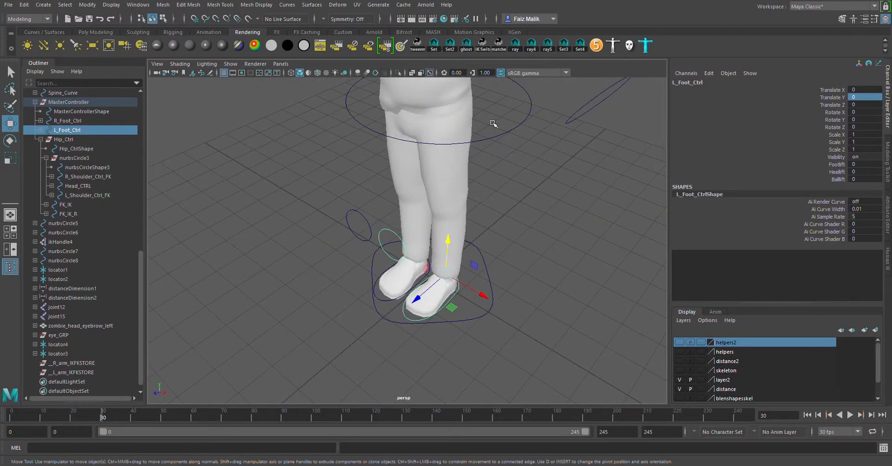
pyautogui.keyDown('alt'); pyautogui.moveTo(505, 180); pyautogui.dragTo(491, 265, button='middle'); pyautogui.keyUp('alt')
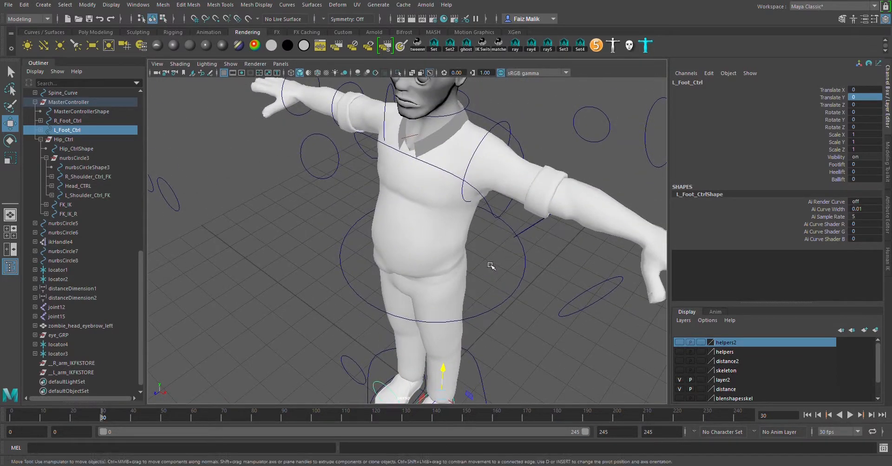
pyautogui.keyDown('alt'); pyautogui.moveTo(491, 264); pyautogui.dragTo(514, 252); pyautogui.keyUp('alt')
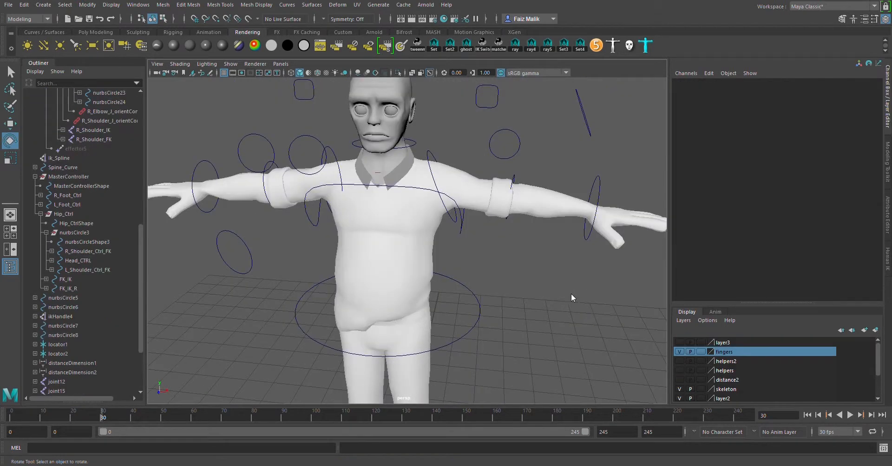
pyautogui.scroll(5, 461, 189)
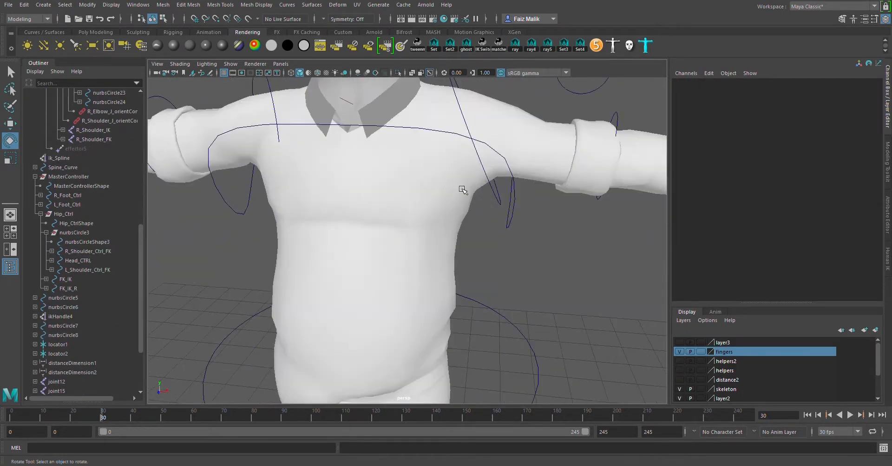
pyautogui.scroll(-2, 490, 199)
pyautogui.keyDown('alt'); pyautogui.moveTo(515, 232); pyautogui.dragTo(454, 251); pyautogui.keyUp('alt')
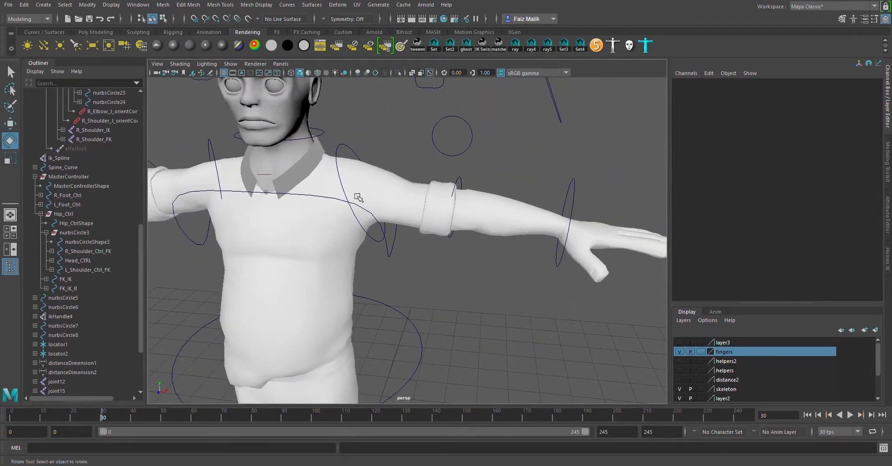
pyautogui.click(344, 160)
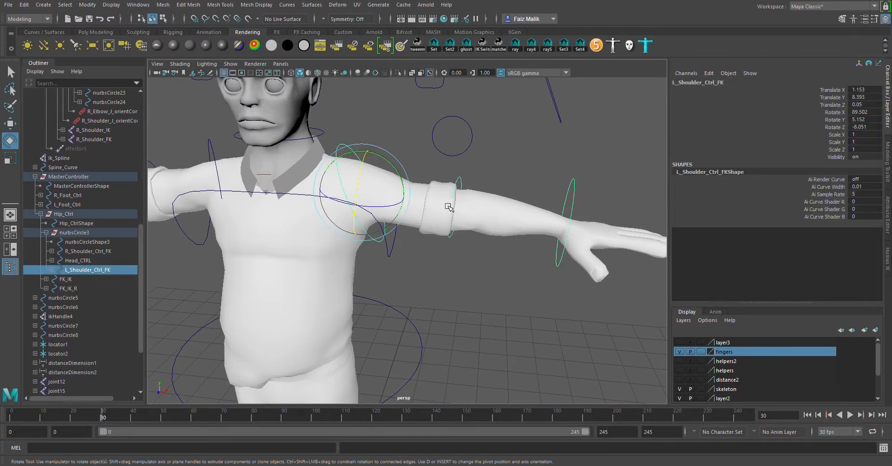
pyautogui.moveTo(403, 179); pyautogui.dragTo(405, 170)
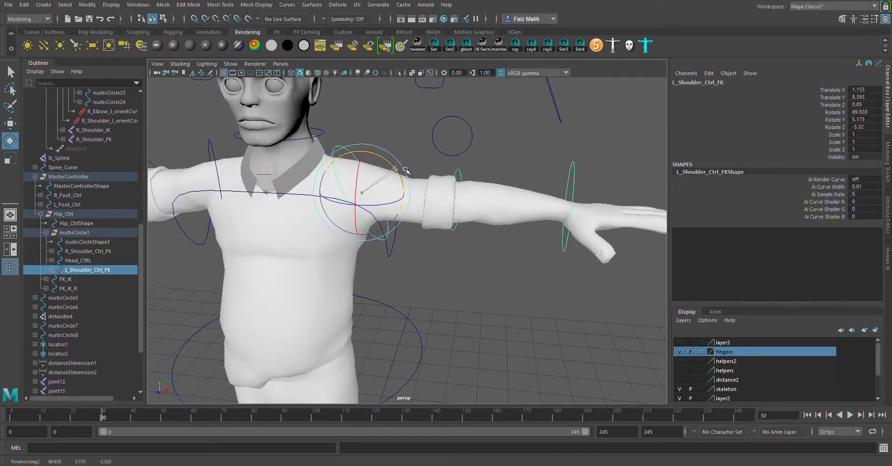
pyautogui.hotkey('ctrl', 'z')
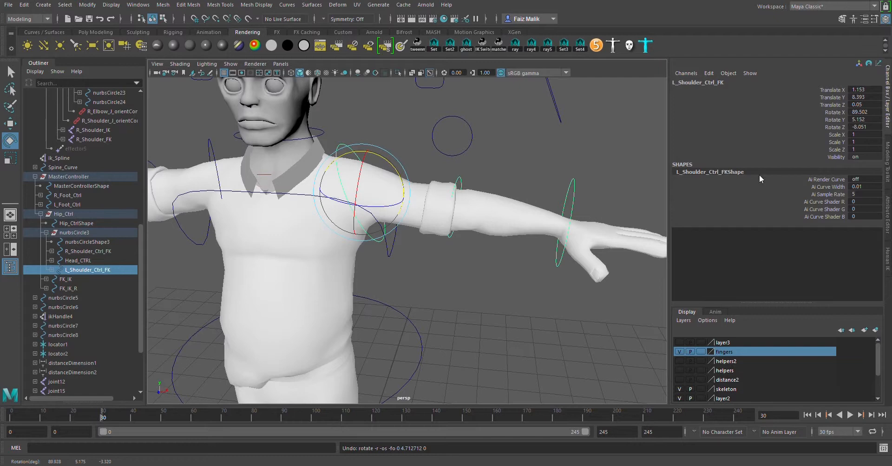
# Switch the left arm from FK to IK on the FK_IK control, with IK at 1 and FK at 0
pyautogui.click(428, 95)
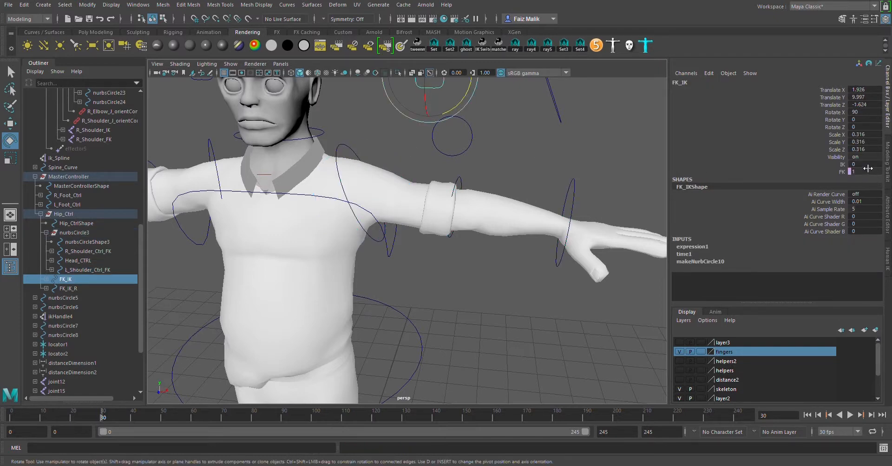
pyautogui.keyDown('ctrl'); pyautogui.moveTo(868, 168); pyautogui.dragTo(878, 168); pyautogui.keyUp('ctrl')
pyautogui.keyDown('alt'); pyautogui.moveTo(558, 155); pyautogui.dragTo(534, 213, button='middle'); pyautogui.keyUp('alt')
# Try moving the left wrist's IK control inward and about 1.13 units down, and undo the last moves
pyautogui.click(517, 143)
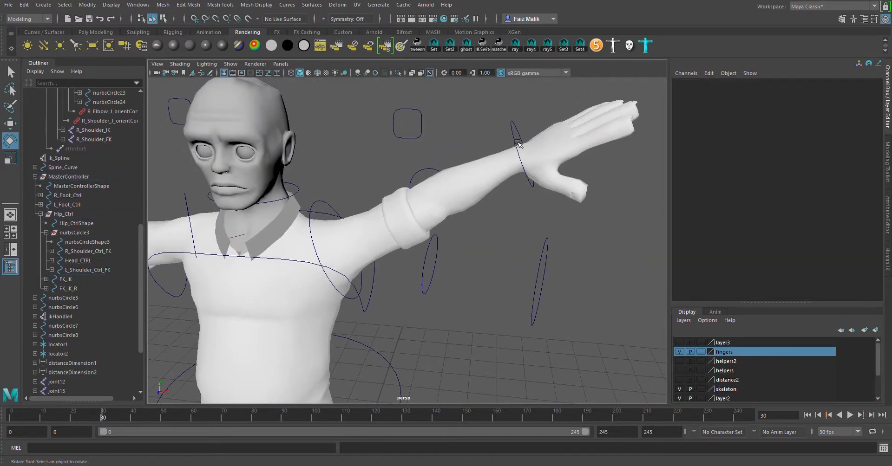
pyautogui.click(518, 143)
pyautogui.press('w')
pyautogui.moveTo(541, 156); pyautogui.dragTo(520, 169)
pyautogui.moveTo(496, 117); pyautogui.dragTo(534, 211)
pyautogui.moveTo(534, 242); pyautogui.dragTo(581, 244)
pyautogui.hotkey('ctrl', 'z')
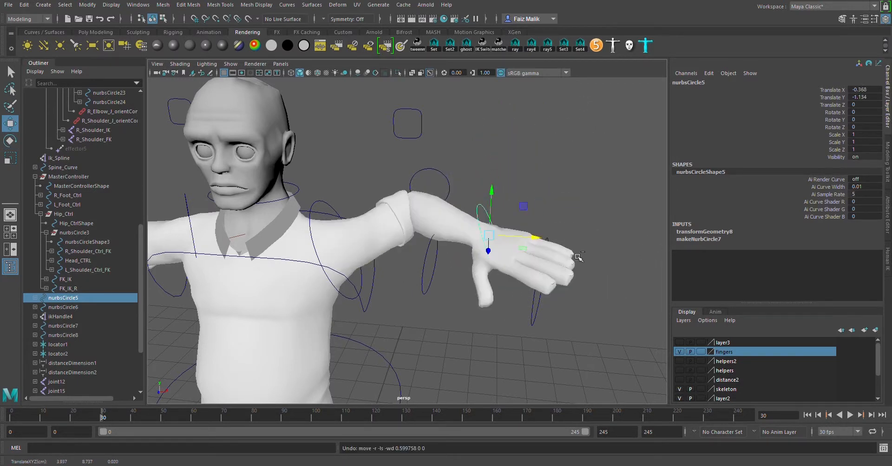
pyautogui.hotkey('ctrl', 'z')
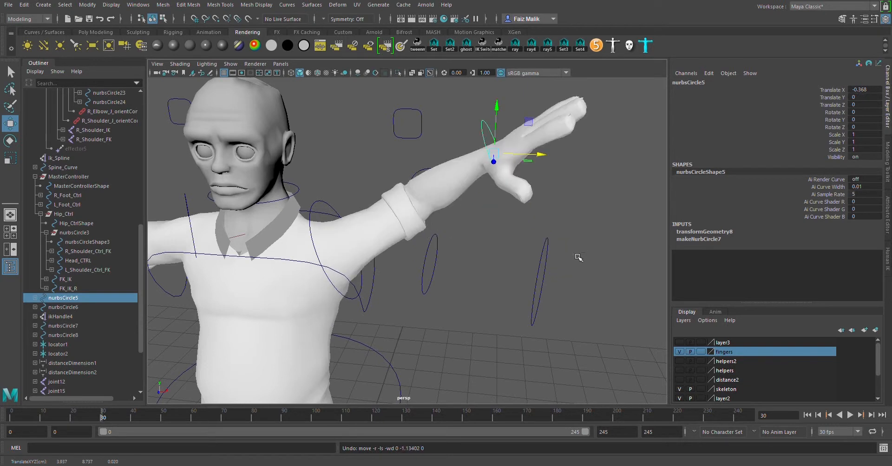
# Try moving the left elbow's control behind the arm, and undo it along with the wrist control's remaining X offset
pyautogui.click(431, 172)
pyautogui.moveTo(431, 164); pyautogui.dragTo(451, 189)
pyautogui.hotkey('ctrl', 'z')
pyautogui.moveTo(425, 255)
pyautogui.keyDown('alt'); pyautogui.mouseDown()
pyautogui.moveTo(445, 240)
pyautogui.moveTo(439, 257)
pyautogui.mouseUp(); pyautogui.keyUp('alt')
pyautogui.hotkey('ctrl', 'z')
pyautogui.hotkey('ctrl', 'z')
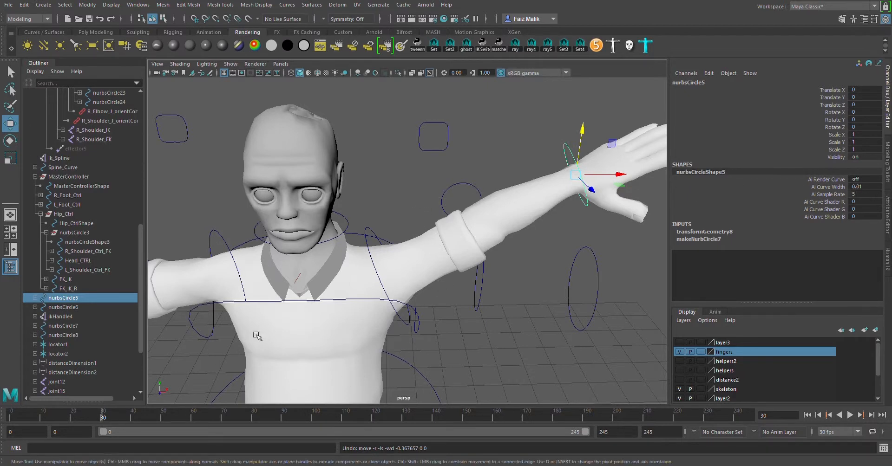
# Lower the left wrist's IK control about 2.12 units in Y so the arm bends downward
pyautogui.keyDown('alt'); pyautogui.moveTo(509, 297); pyautogui.dragTo(502, 289); pyautogui.keyUp('alt')
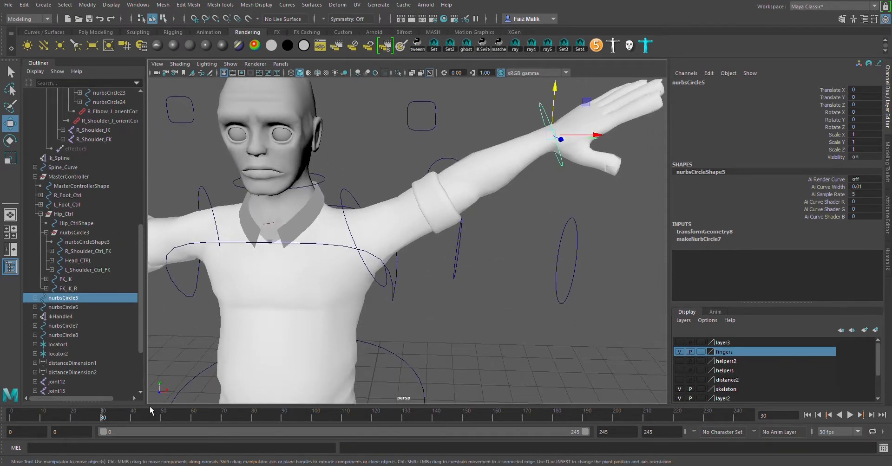
pyautogui.hotkey('ctrl', 'z')
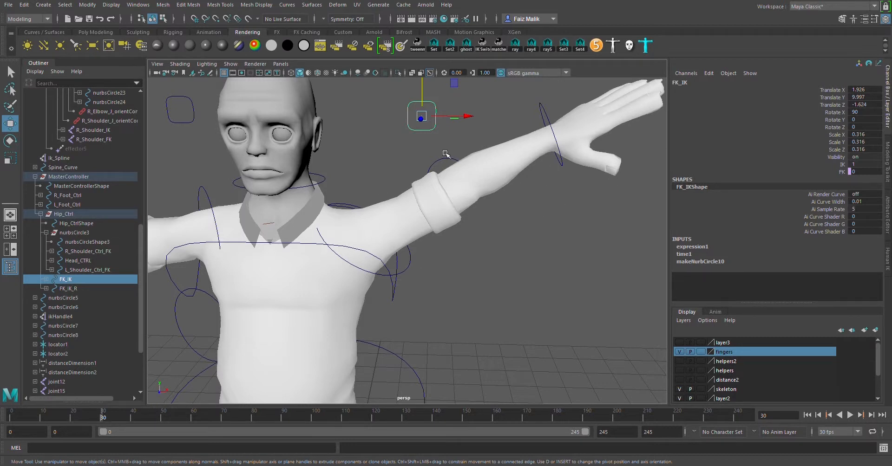
pyautogui.click(551, 118)
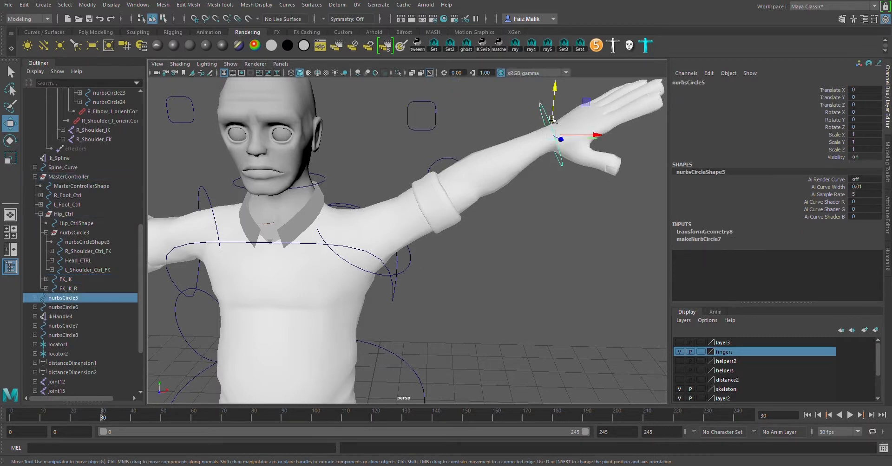
pyautogui.moveTo(554, 109); pyautogui.dragTo(552, 253)
pyautogui.keyDown('alt'); pyautogui.moveTo(396, 167); pyautogui.dragTo(399, 194, button='middle'); pyautogui.keyUp('alt')
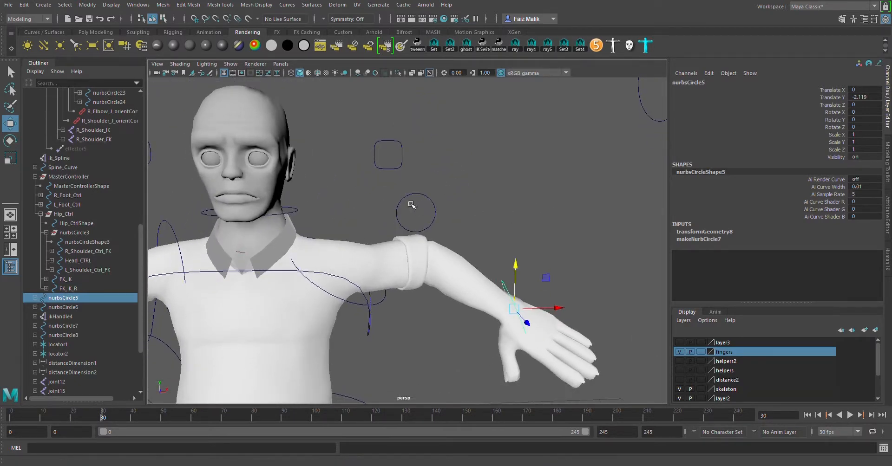
pyautogui.scroll(-2, 410, 204)
pyautogui.scroll(2, 415, 213)
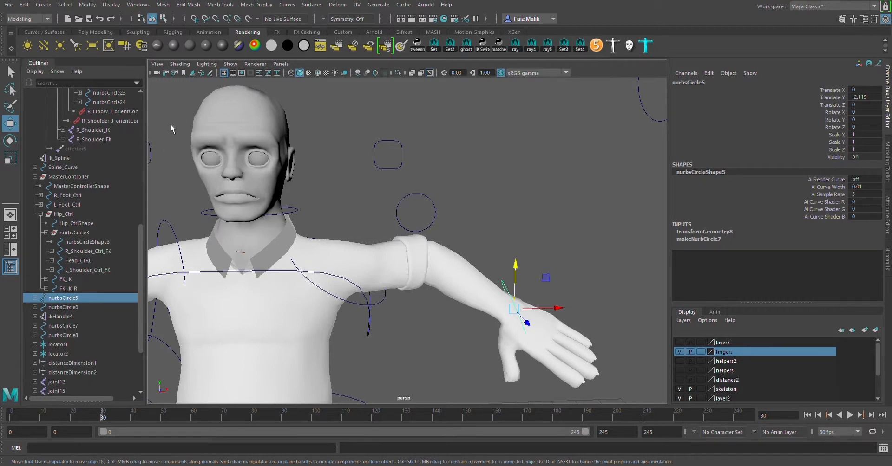
# Level the left arm by moving the wrist's IK control to about X 0.32, Y -1.33, and lower the elbow control
pyautogui.moveTo(548, 318); pyautogui.dragTo(510, 255)
pyautogui.click(423, 195)
pyautogui.moveTo(417, 184); pyautogui.dragTo(422, 224)
pyautogui.click(510, 246)
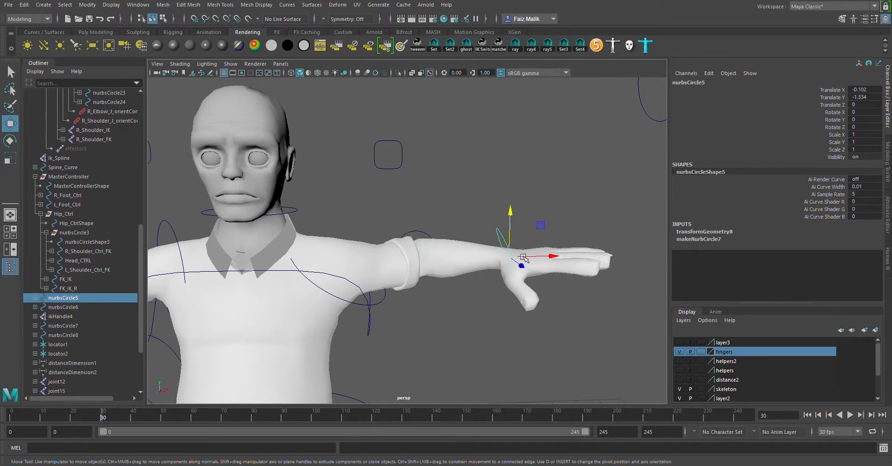
pyautogui.moveTo(534, 264); pyautogui.dragTo(563, 265)
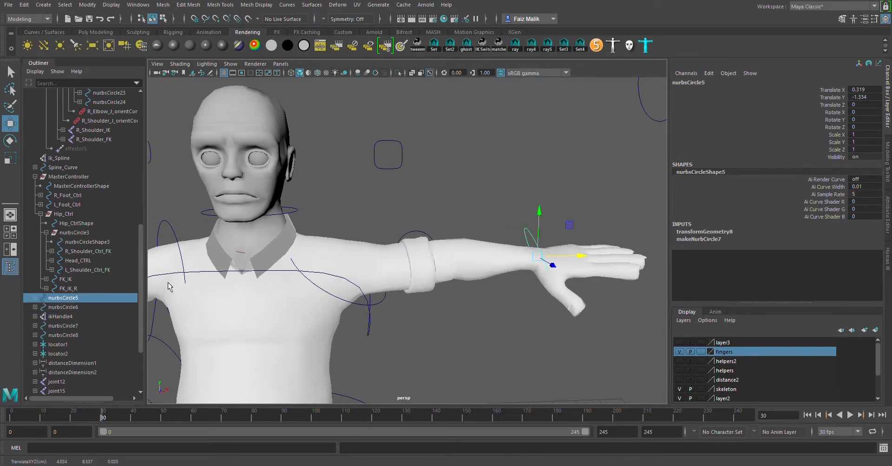
# Try rotating the head control about -6.85 degrees around X, and undo the rotation
pyautogui.scroll(3, 434, 202)
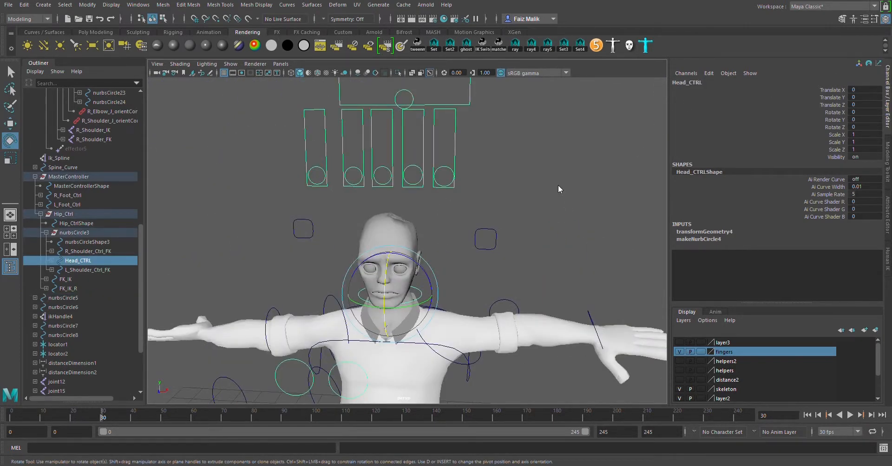
pyautogui.moveTo(426, 282); pyautogui.dragTo(391, 278)
pyautogui.hotkey('ctrl', 'z')
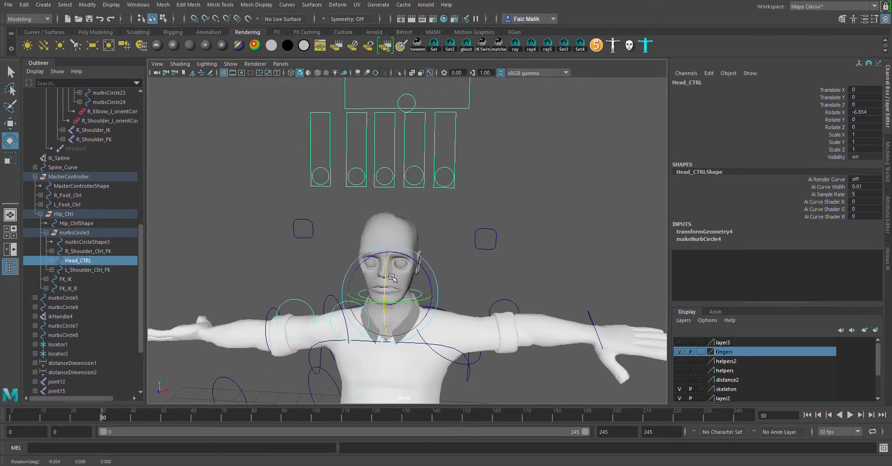
pyautogui.hotkey('ctrl', 'z')
# Try raising the rightmost of the five facial sliders above the head about 1.03 units, and undo the move
pyautogui.keyDown('alt'); pyautogui.moveTo(419, 213); pyautogui.dragTo(453, 209); pyautogui.keyUp('alt')
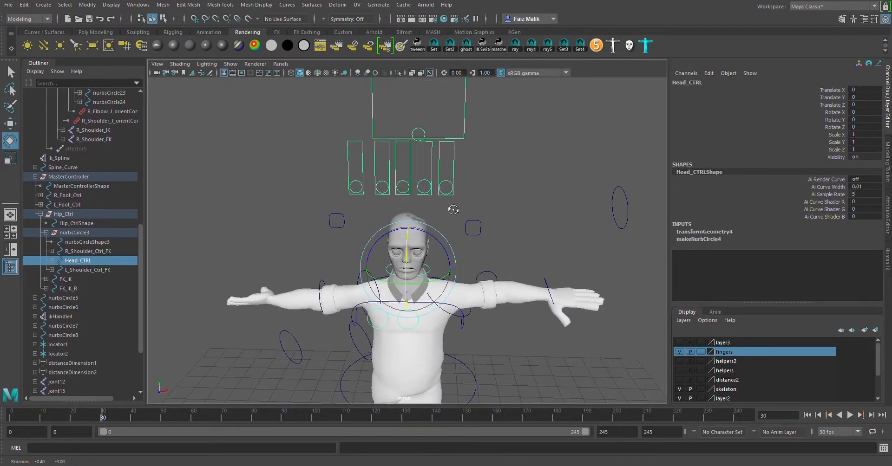
pyautogui.click(496, 180)
pyautogui.scroll(3, 487, 179)
pyautogui.keyDown('alt'); pyautogui.moveTo(470, 172); pyautogui.dragTo(457, 234, button='middle'); pyautogui.keyUp('alt')
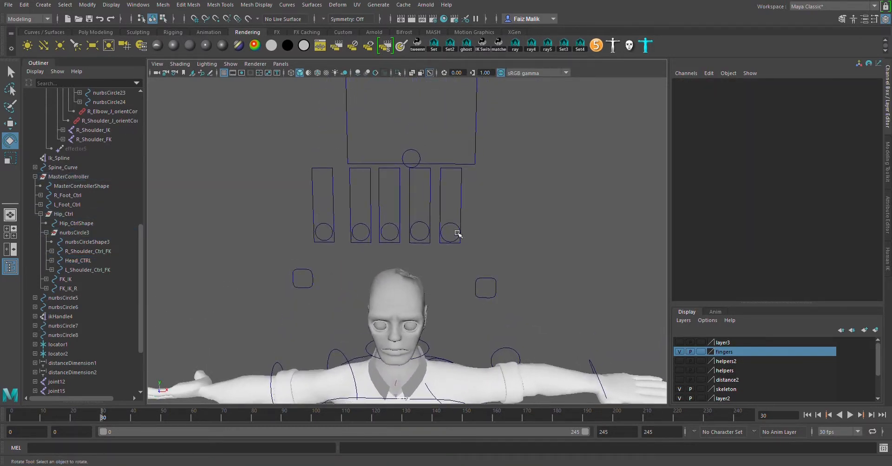
pyautogui.click(459, 233)
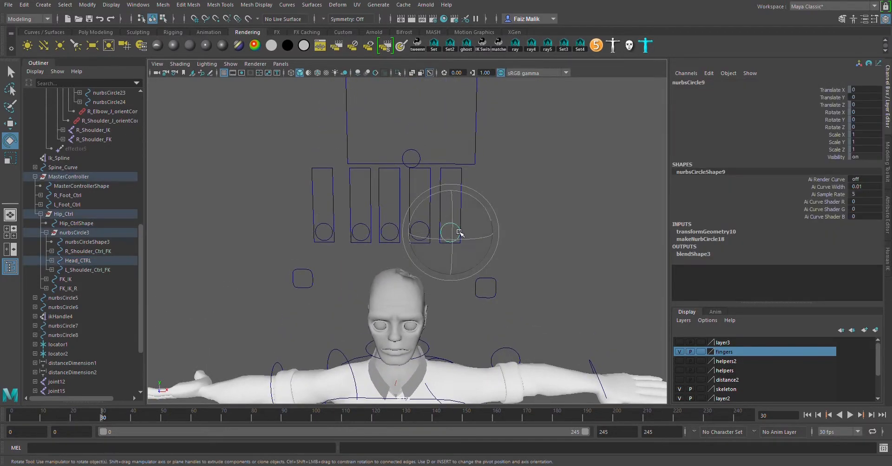
pyautogui.press('w')
pyautogui.moveTo(456, 207); pyautogui.dragTo(450, 154)
pyautogui.hotkey('ctrl', 'z')
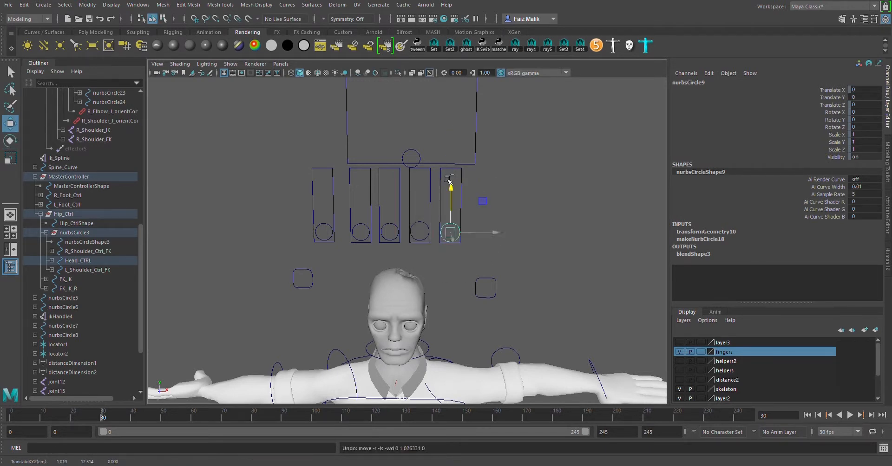
# Try raising the facial slider second from the right to test its blend shape, and undo the move
pyautogui.click(421, 234)
pyautogui.click(420, 223)
pyautogui.moveTo(421, 212); pyautogui.dragTo(422, 160)
pyautogui.hotkey('ctrl', 'z')
# Try raising the middle facial slider to 1 in Y, and undo the move
pyautogui.click(392, 236)
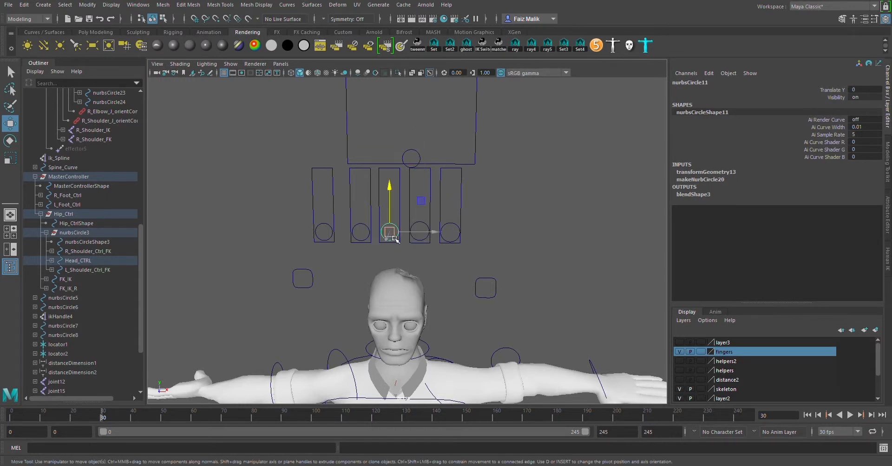
pyautogui.click(399, 201)
pyautogui.click(391, 234)
pyautogui.moveTo(391, 232); pyautogui.dragTo(396, 161)
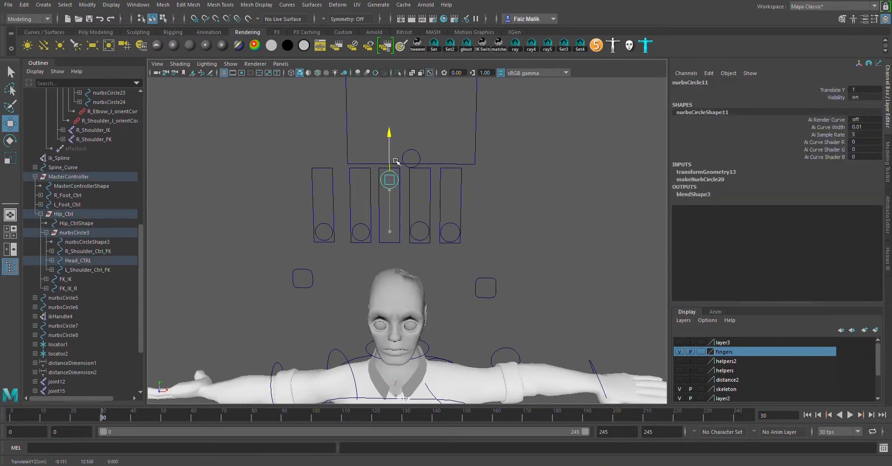
pyautogui.hotkey('ctrl', 'z')
# Try raising the facial slider second from the left to about 0.81 in Y, and undo the move
pyautogui.click(366, 233)
pyautogui.moveTo(369, 214); pyautogui.dragTo(371, 170)
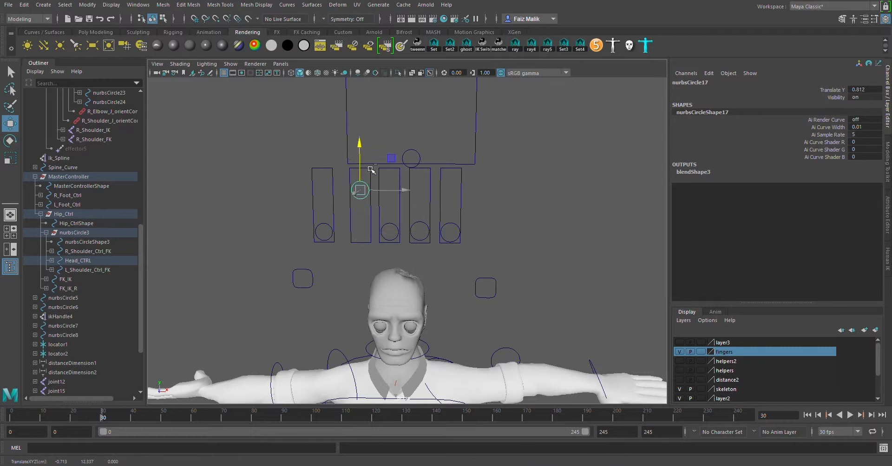
pyautogui.hotkey('ctrl', 'z')
# Try raising the leftmost facial slider about 0.99 units, and undo the move
pyautogui.click(331, 237)
pyautogui.click(333, 216)
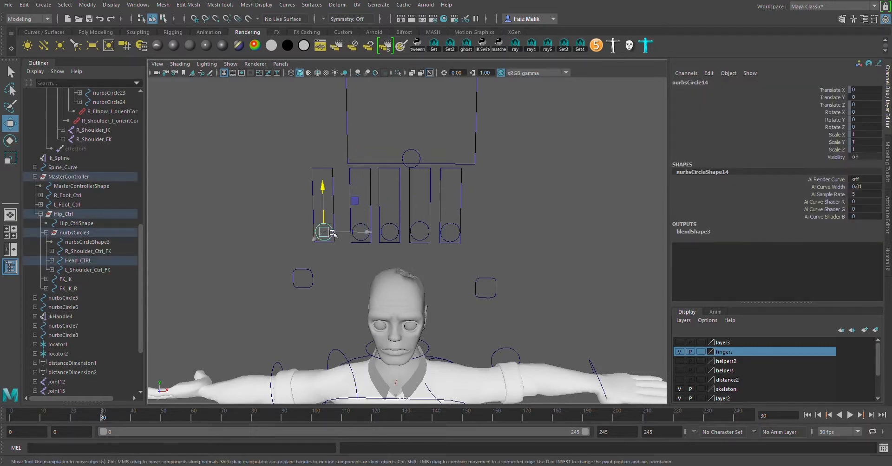
pyautogui.click(331, 216)
pyautogui.click(324, 232)
pyautogui.moveTo(324, 216); pyautogui.dragTo(334, 165)
pyautogui.hotkey('ctrl', 'z')
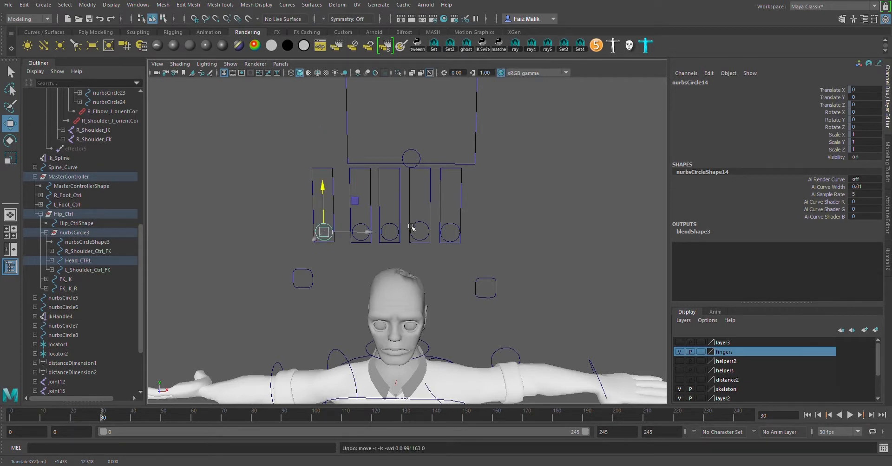
# Try raising the rightmost facial slider again to about 0.78 in Y, with the Smile_Frown frame in view
pyautogui.keyDown('alt'); pyautogui.moveTo(424, 224); pyautogui.dragTo(381, 259, button='middle'); pyautogui.keyUp('alt')
pyautogui.click(374, 196)
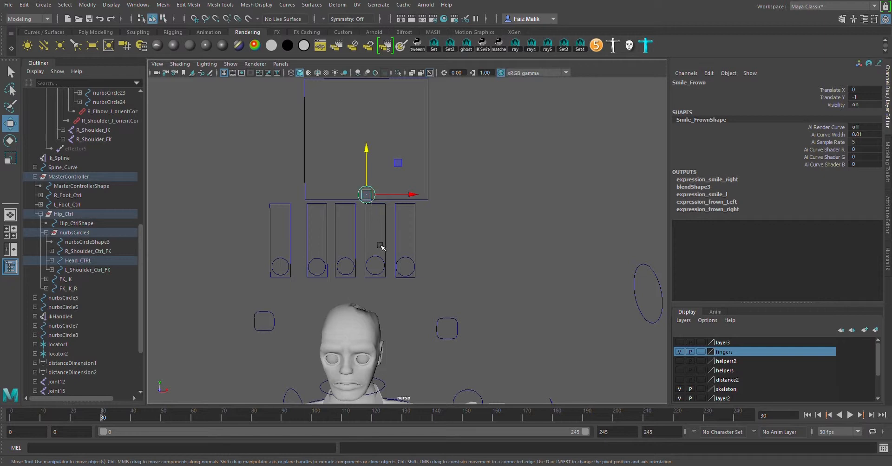
pyautogui.click(414, 269)
pyautogui.click(412, 265)
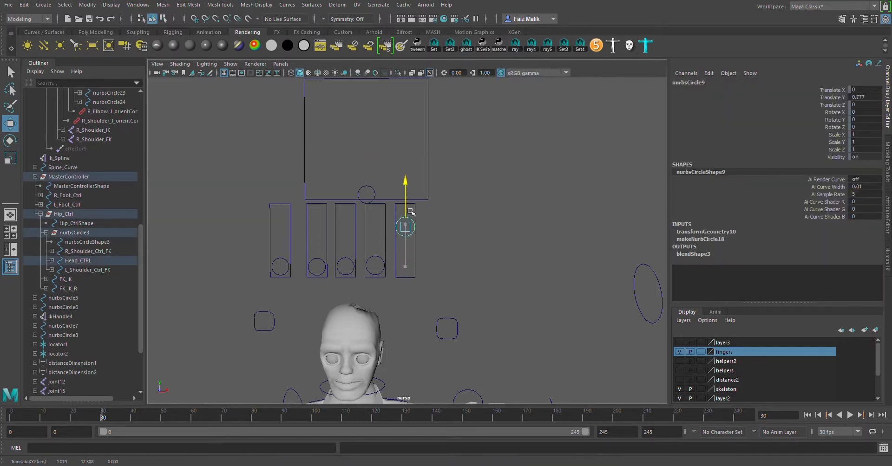
# Try moving the Smile_Frown control to its frame's upper-left corner at X -1, Y 1, and undo the move
pyautogui.click(373, 194)
pyautogui.moveTo(369, 200); pyautogui.dragTo(299, 66)
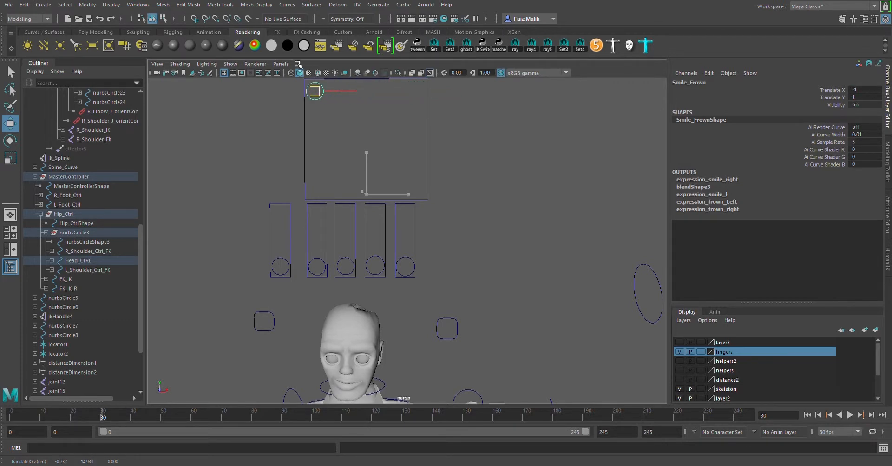
pyautogui.hotkey('ctrl', 'z')
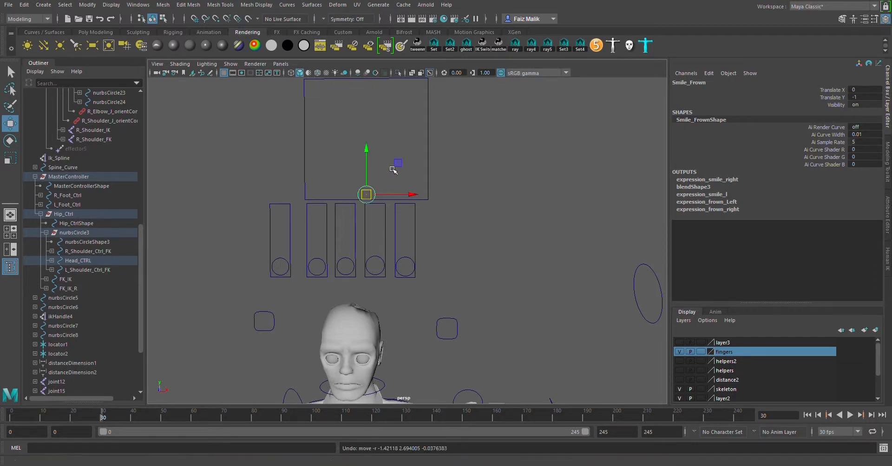
# Try moving the Open_Mouth control around inside its frame above the Smile_Frown frame, and undo the moves
pyautogui.keyDown('alt'); pyautogui.moveTo(394, 171); pyautogui.dragTo(404, 236, button='middle'); pyautogui.keyUp('alt')
pyautogui.scroll(-3, 397, 179)
pyautogui.keyDown('alt'); pyautogui.moveTo(404, 175); pyautogui.dragTo(421, 123, button='middle'); pyautogui.keyUp('alt')
pyautogui.click(428, 113)
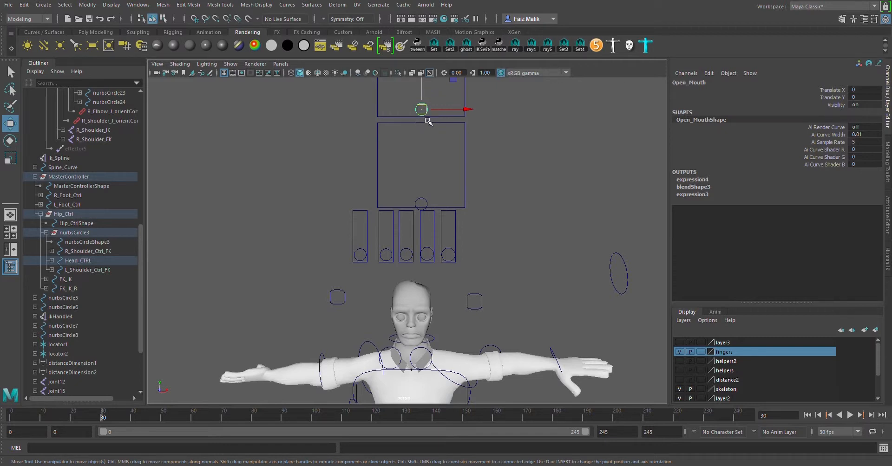
pyautogui.moveTo(421, 109); pyautogui.dragTo(409, 157)
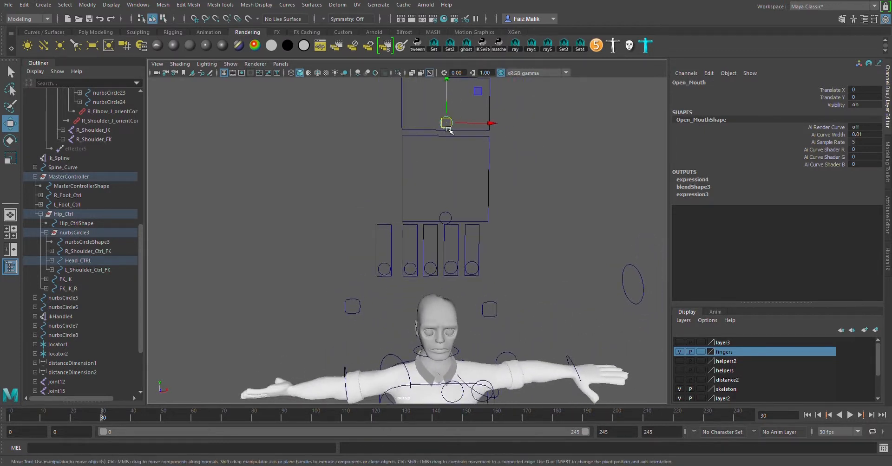
pyautogui.moveTo(448, 128); pyautogui.dragTo(452, 118)
pyautogui.hotkey('ctrl', 'z')
pyautogui.moveTo(414, 207)
pyautogui.keyDown('alt'); pyautogui.mouseDown()
pyautogui.moveTo(402, 203)
pyautogui.moveTo(423, 213)
pyautogui.mouseUp(); pyautogui.keyUp('alt')
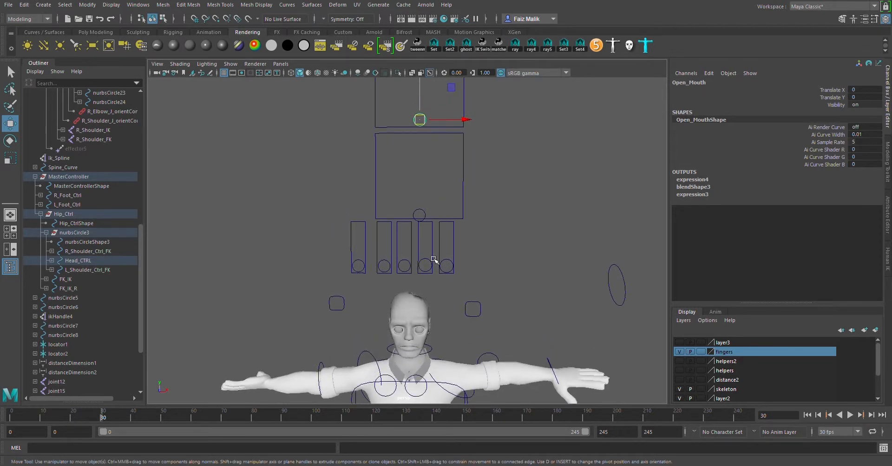
pyautogui.scroll(3, 432, 260)
pyautogui.keyDown('alt'); pyautogui.moveTo(432, 261); pyautogui.dragTo(435, 229, button='middle'); pyautogui.keyUp('alt')
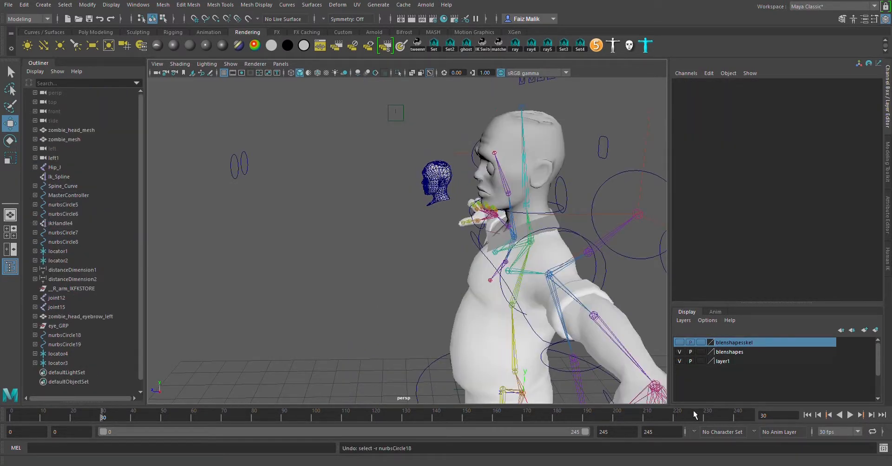
# Try moving the left eye's aim control, nurbsCircle18, about 0.54 units along X, and undo the moves
pyautogui.keyDown('alt'); pyautogui.moveTo(360, 269); pyautogui.dragTo(341, 238); pyautogui.keyUp('alt')
pyautogui.click(326, 227)
pyautogui.hotkey('ctrl', 'z')
pyautogui.hotkey('ctrl', 'z')
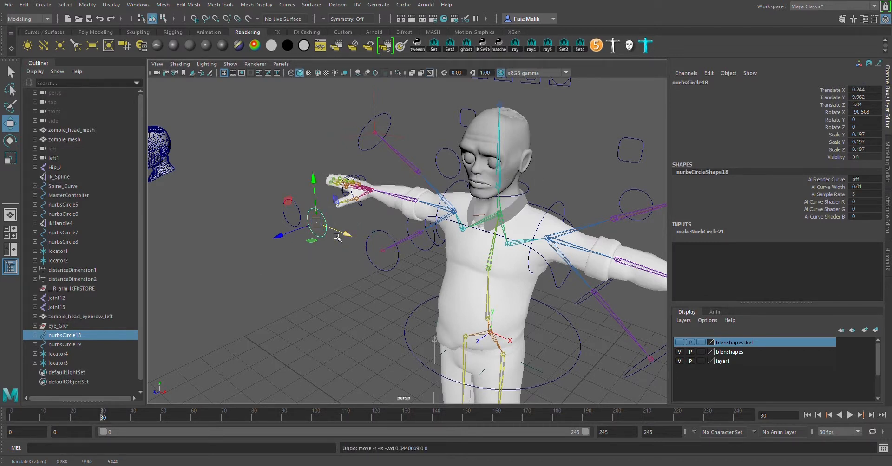
pyautogui.moveTo(337, 238); pyautogui.dragTo(367, 245)
pyautogui.hotkey('ctrl', 'z')
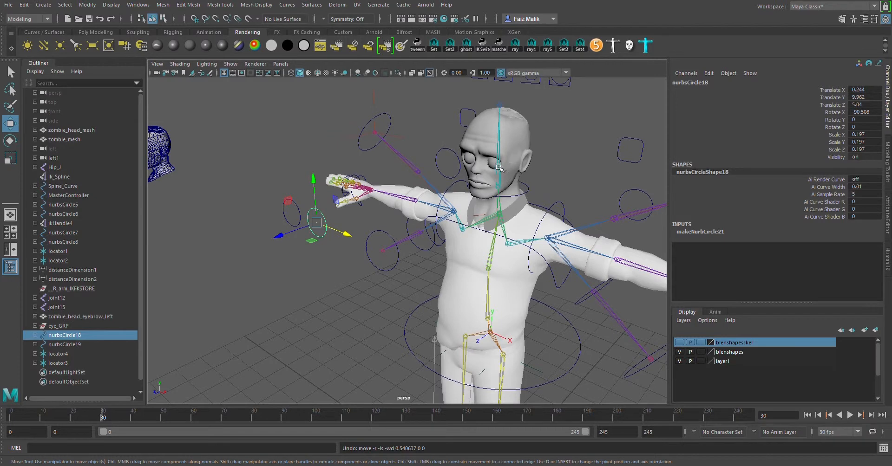
# Inspect the eye_L aim constraint, try moving its nurbsCircle18 target to about 0.83 in X, and undo the move
pyautogui.scroll(2, 505, 170)
pyautogui.click(514, 159)
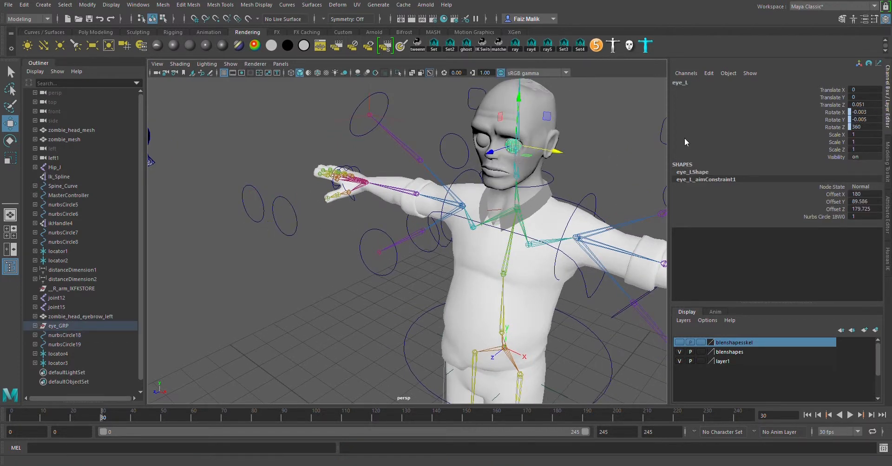
pyautogui.click(288, 208)
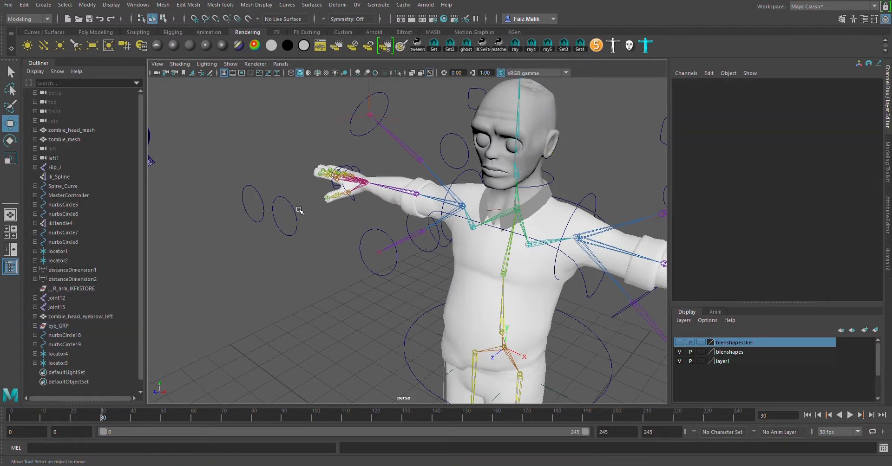
pyautogui.click(298, 220)
pyautogui.moveTo(304, 225); pyautogui.dragTo(343, 241)
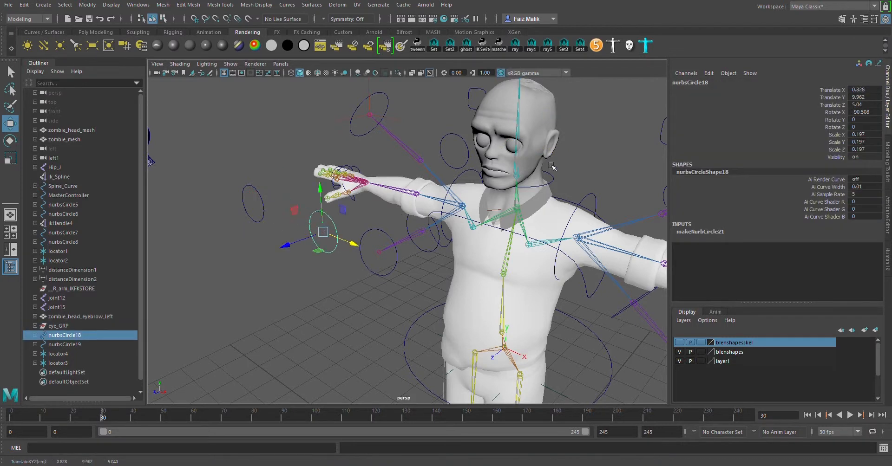
pyautogui.click(513, 150)
pyautogui.hotkey('ctrl', 'z')
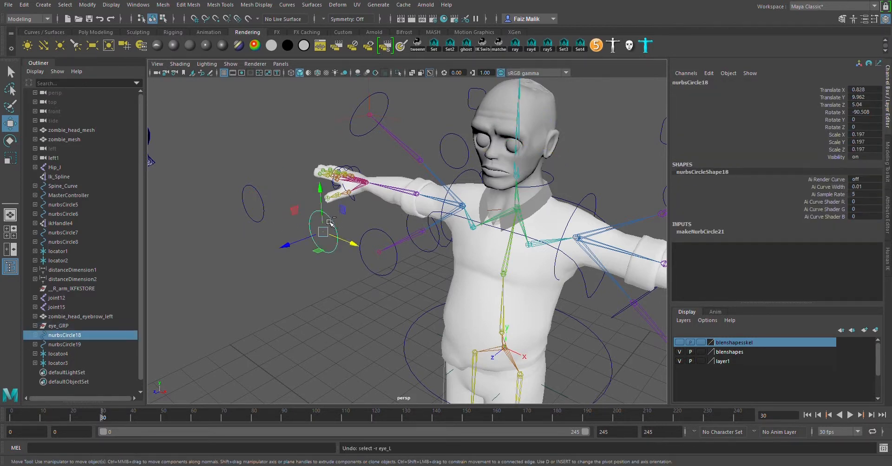
pyautogui.hotkey('ctrl', 'z')
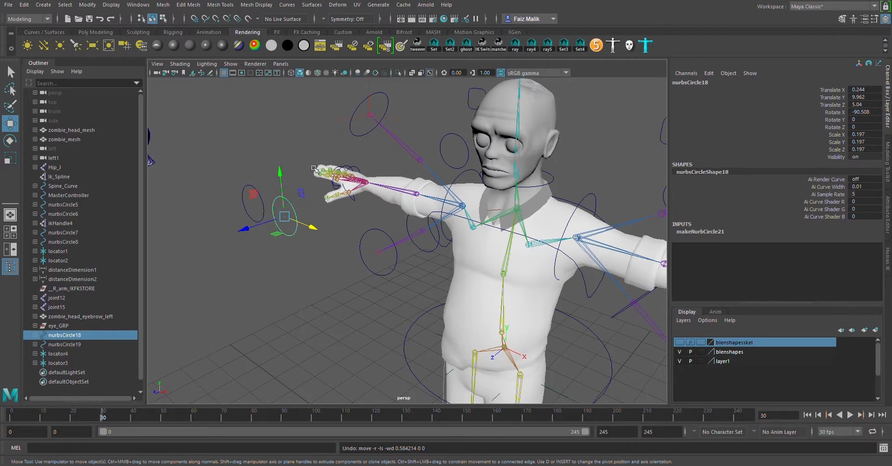
pyautogui.scroll(-3, 427, 184)
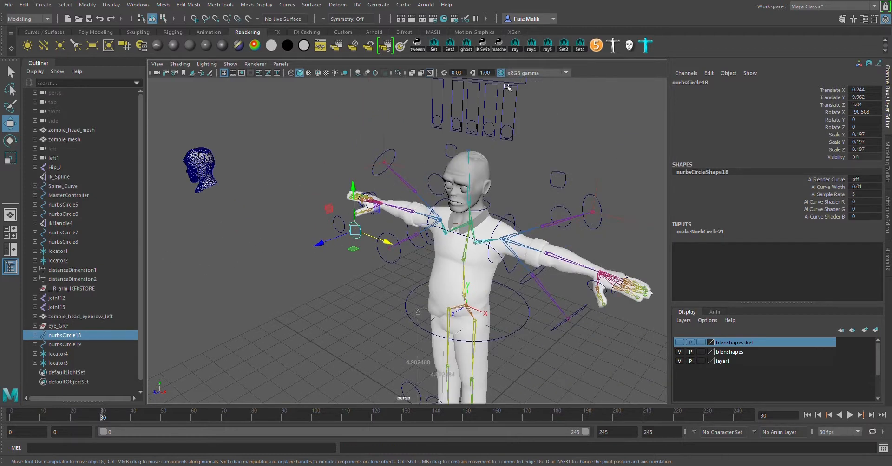
pyautogui.scroll(3, 487, 126)
pyautogui.scroll(-3, 405, 193)
pyautogui.scroll(2, 534, 120)
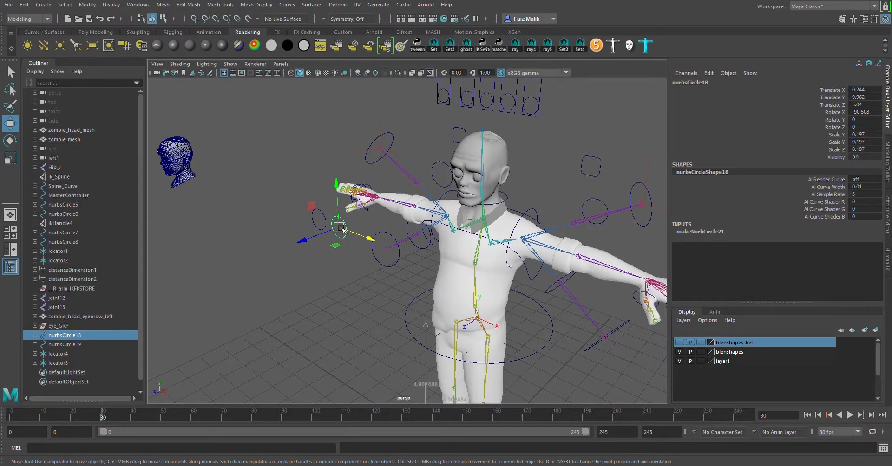
# Try raising the eye aim control nurbsCircle18 about 0.09 units along Y, and undo the move
pyautogui.scroll(2, 341, 228)
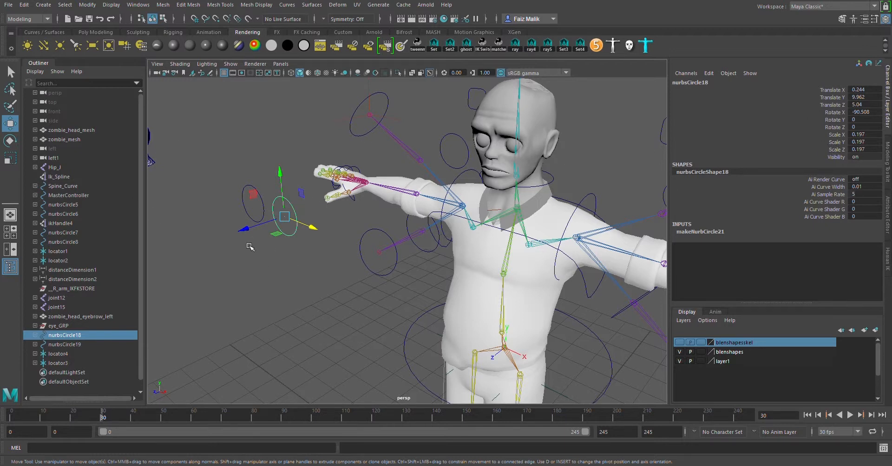
pyautogui.moveTo(292, 197); pyautogui.dragTo(291, 187)
pyautogui.hotkey('ctrl', 'z')
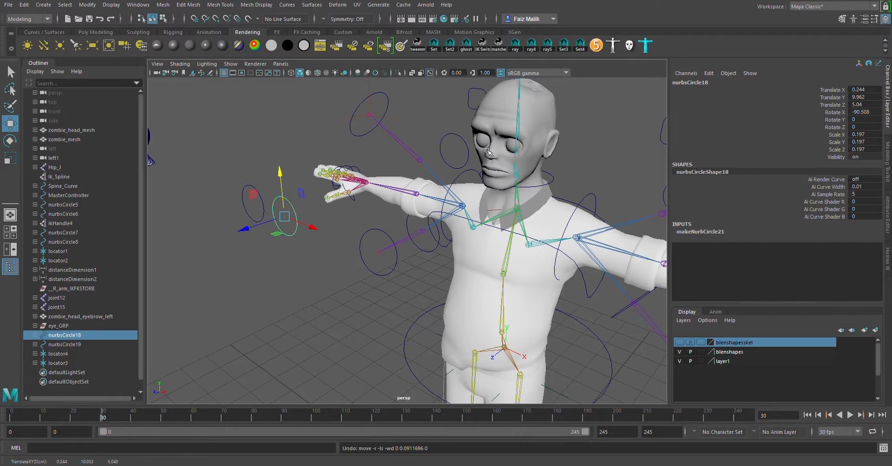
pyautogui.scroll(-1, 487, 149)
pyautogui.keyDown('alt'); pyautogui.moveTo(554, 110); pyautogui.dragTo(559, 175, button='middle'); pyautogui.keyUp('alt')
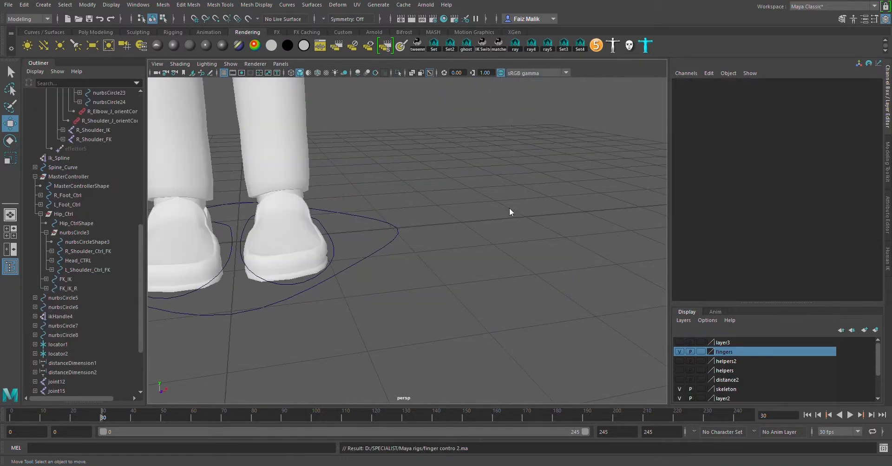
# Try moving the left foot control, L_Foot_Ctrl, downward along Y, and undo the move
pyautogui.keyDown('alt'); pyautogui.moveTo(373, 281); pyautogui.dragTo(325, 287); pyautogui.keyUp('alt')
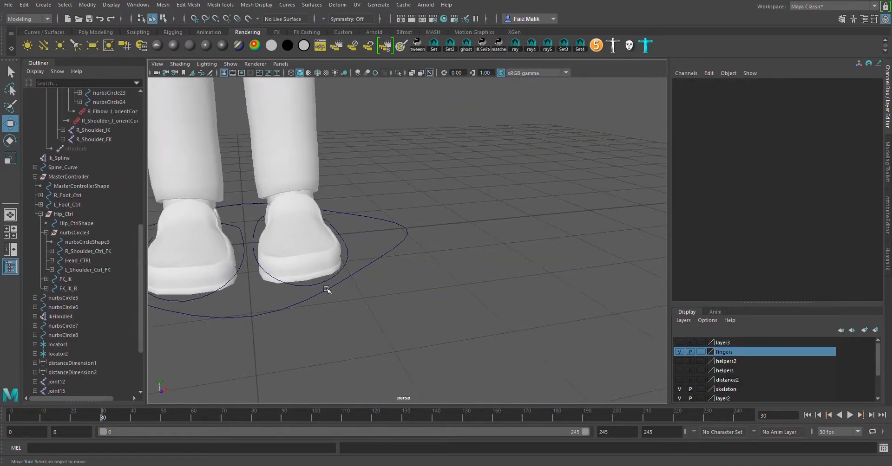
pyautogui.click(342, 278)
pyautogui.keyDown('alt'); pyautogui.moveTo(365, 296); pyautogui.dragTo(428, 324, button='middle'); pyautogui.keyUp('alt')
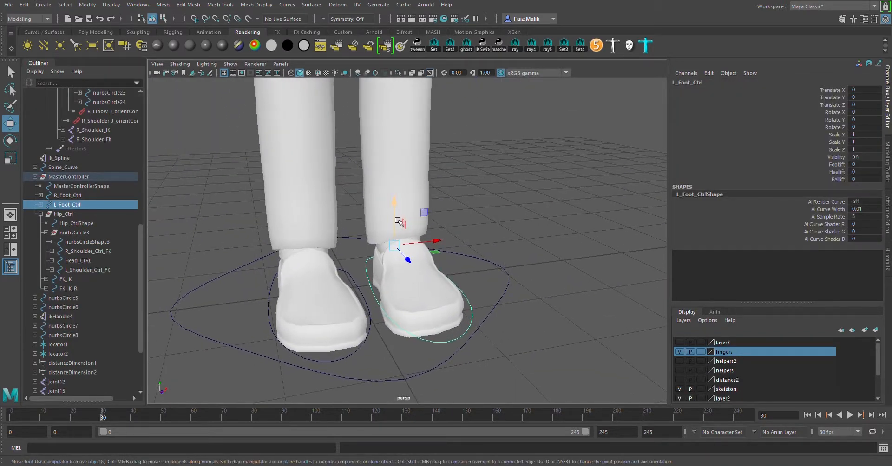
pyautogui.moveTo(398, 220); pyautogui.dragTo(413, 344)
pyautogui.hotkey('ctrl', 'z')
# Reselect L_Foot_Ctrl, try lowering it about 1.7 units along Y to test the leg again, and undo the moves
pyautogui.keyDown('alt'); pyautogui.moveTo(414, 344); pyautogui.dragTo(404, 277, button='right'); pyautogui.keyUp('alt')
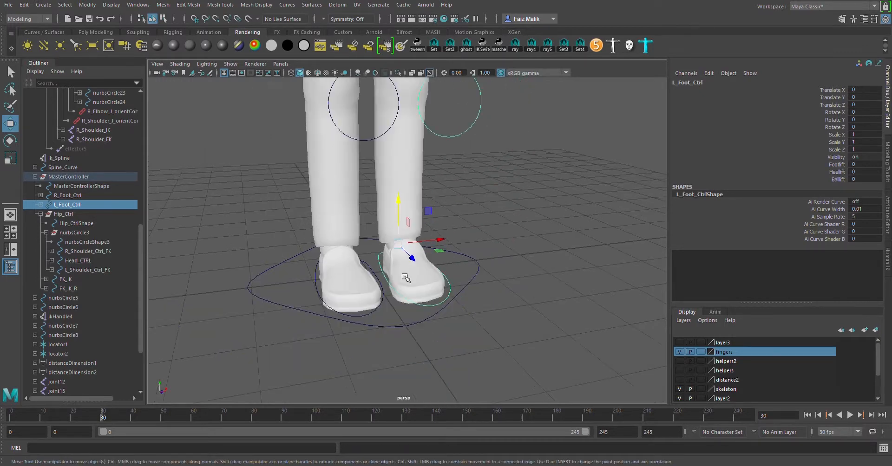
pyautogui.keyDown('alt'); pyautogui.moveTo(398, 274); pyautogui.dragTo(413, 275); pyautogui.keyUp('alt')
pyautogui.click(439, 242)
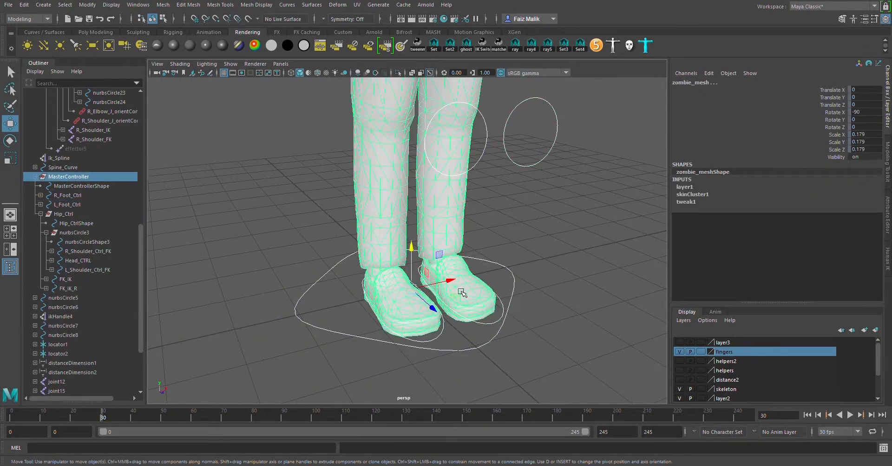
pyautogui.click(482, 327)
pyautogui.moveTo(440, 230); pyautogui.dragTo(452, 296)
pyautogui.hotkey('ctrl', 'z')
pyautogui.keyDown('alt'); pyautogui.moveTo(444, 231); pyautogui.dragTo(462, 321); pyautogui.keyUp('alt')
pyautogui.hotkey('ctrl', 'z')
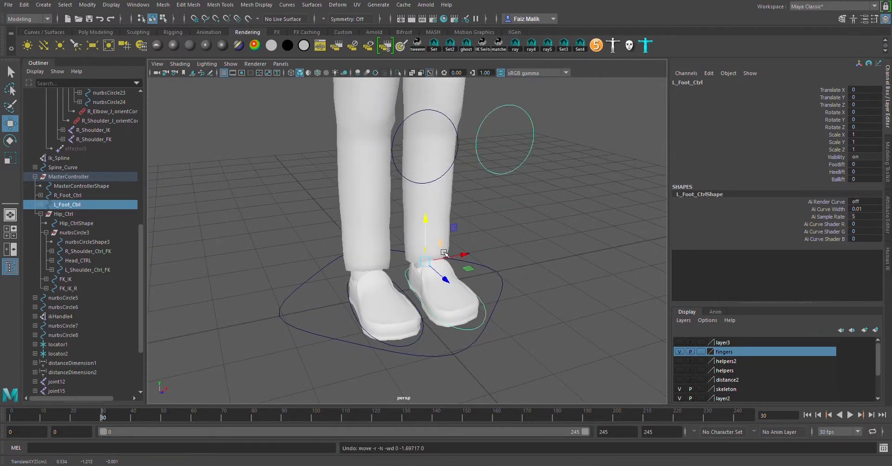
pyautogui.keyDown('alt'); pyautogui.moveTo(418, 297); pyautogui.dragTo(377, 257); pyautogui.keyUp('alt')
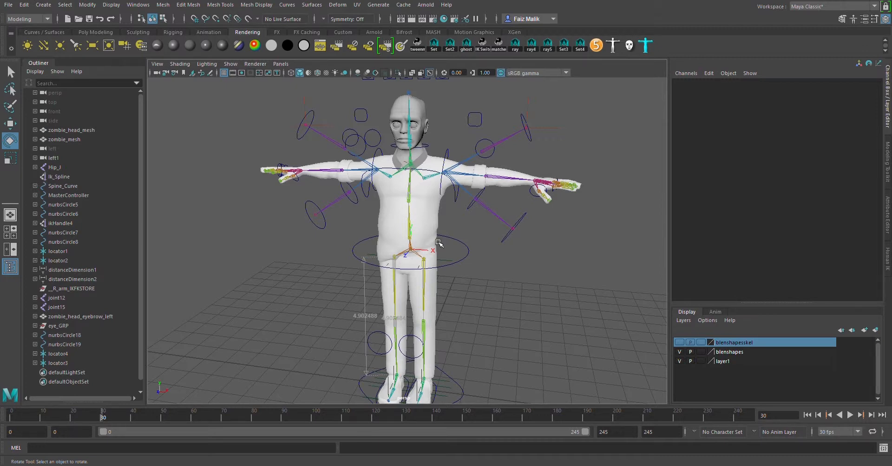
pyautogui.keyDown('alt'); pyautogui.moveTo(438, 243); pyautogui.dragTo(397, 235); pyautogui.keyUp('alt')
pyautogui.keyDown('alt'); pyautogui.moveTo(417, 238); pyautogui.dragTo(394, 247); pyautogui.keyUp('alt')
pyautogui.scroll(2, 394, 247)
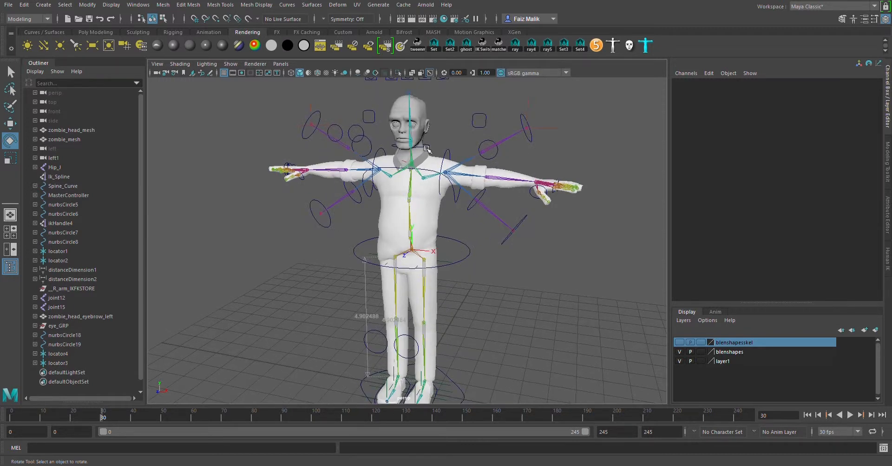
pyautogui.click(409, 185)
pyautogui.click(376, 224)
pyautogui.keyDown('alt'); pyautogui.moveTo(345, 252); pyautogui.dragTo(353, 239, button='middle'); pyautogui.keyUp('alt')
pyautogui.scroll(-2, 349, 244)
pyautogui.scroll(2, 349, 243)
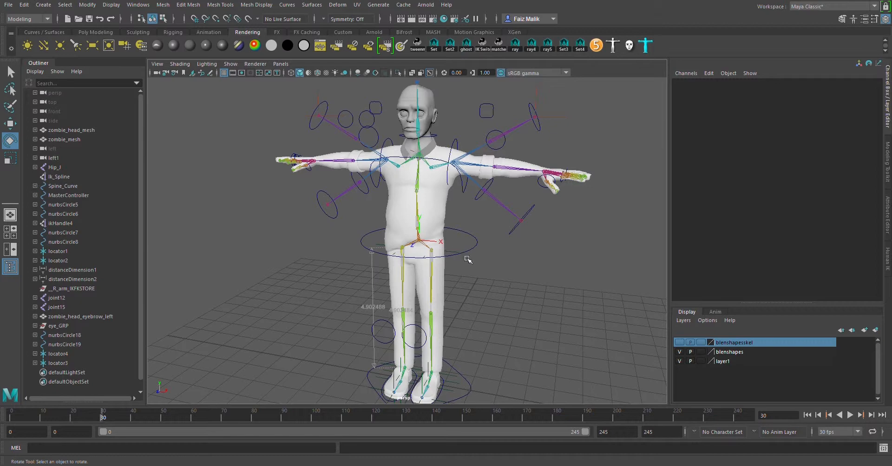
pyautogui.keyDown('alt'); pyautogui.moveTo(500, 243); pyautogui.dragTo(476, 239); pyautogui.keyUp('alt')
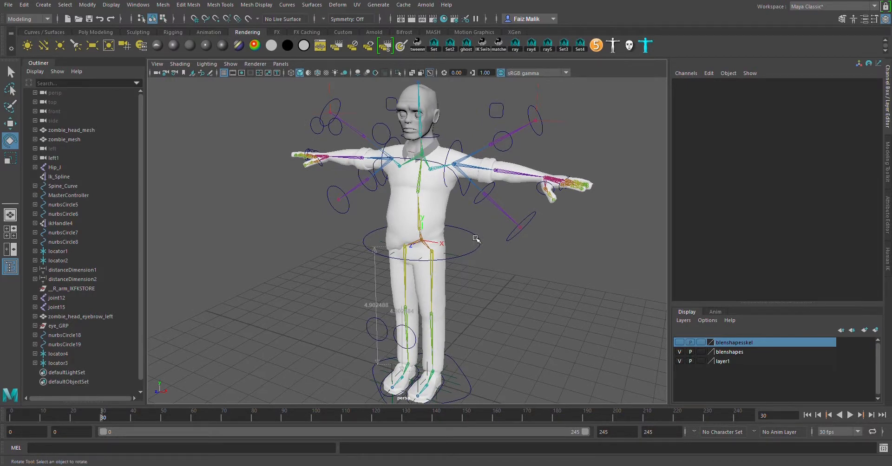